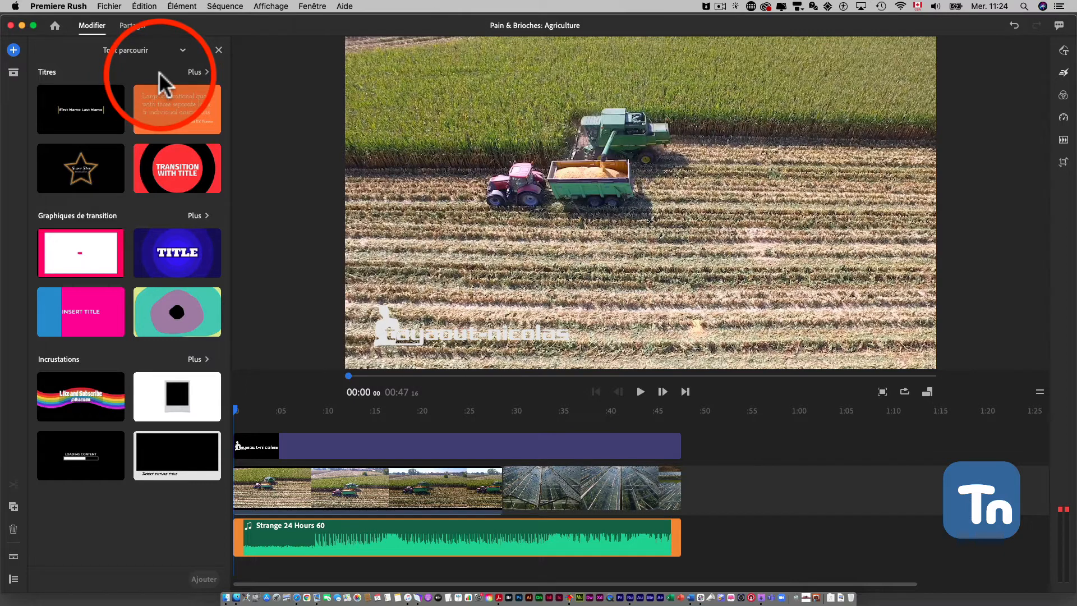
- Search the Pistes audio section of the audio library for "Japanese"
left_click(14, 50)
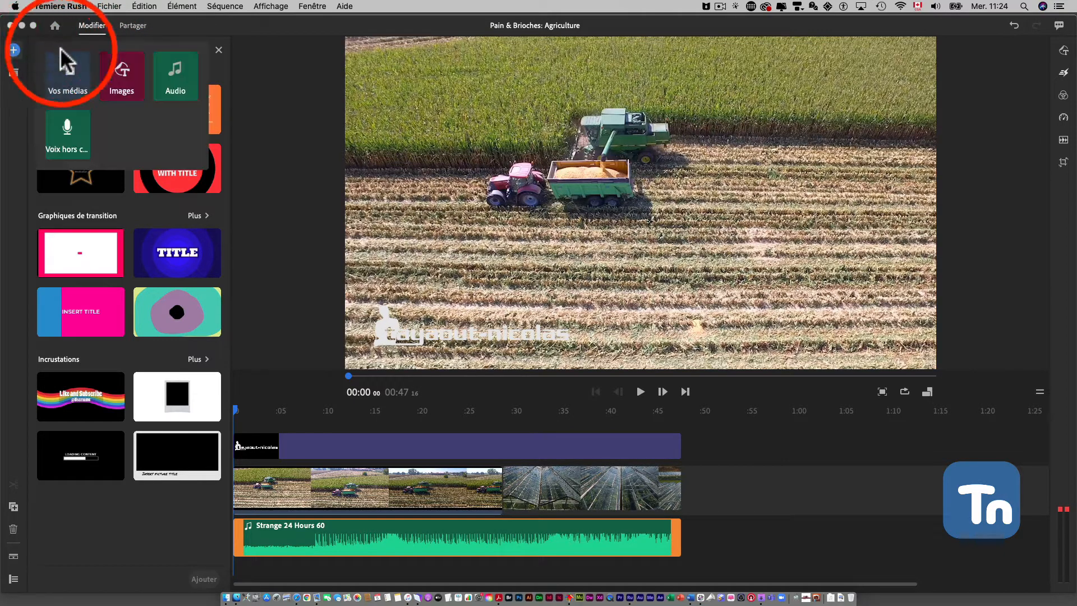
left_click(169, 65)
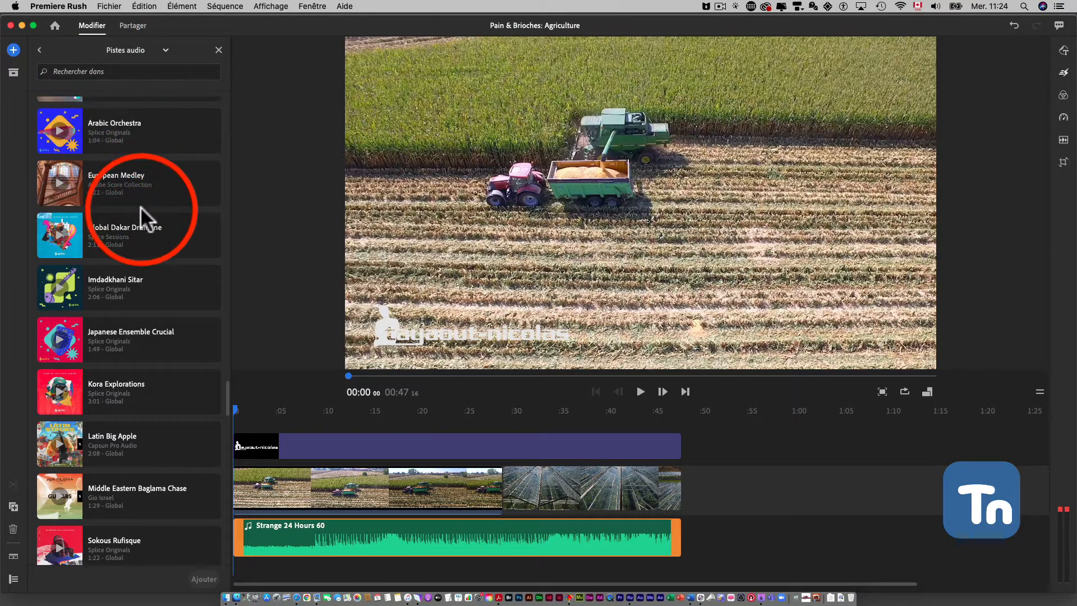
left_click_drag(228, 392, 237, 79)
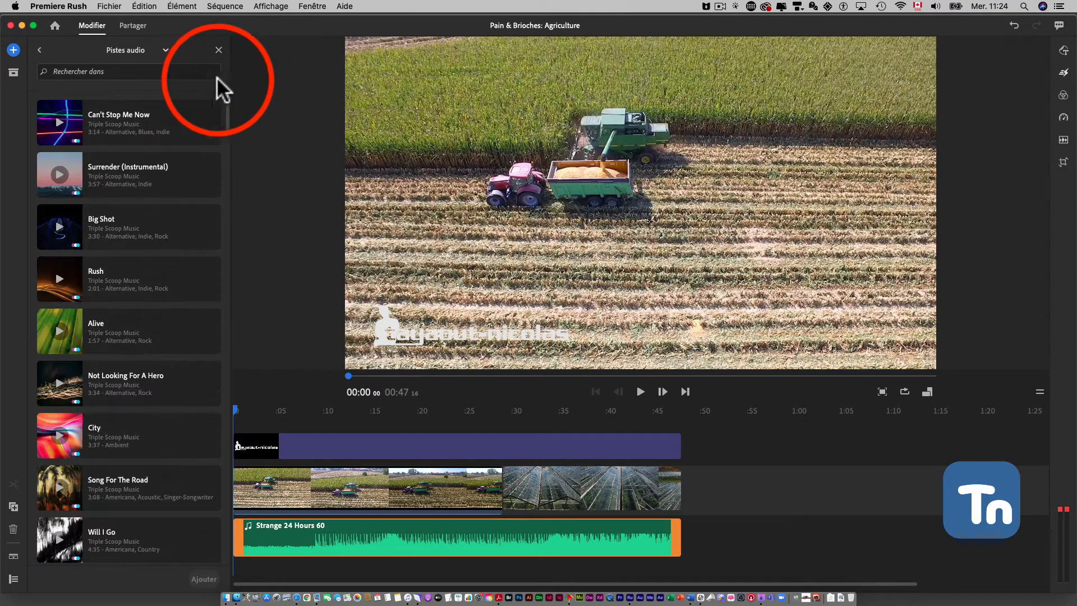
left_click(39, 49)
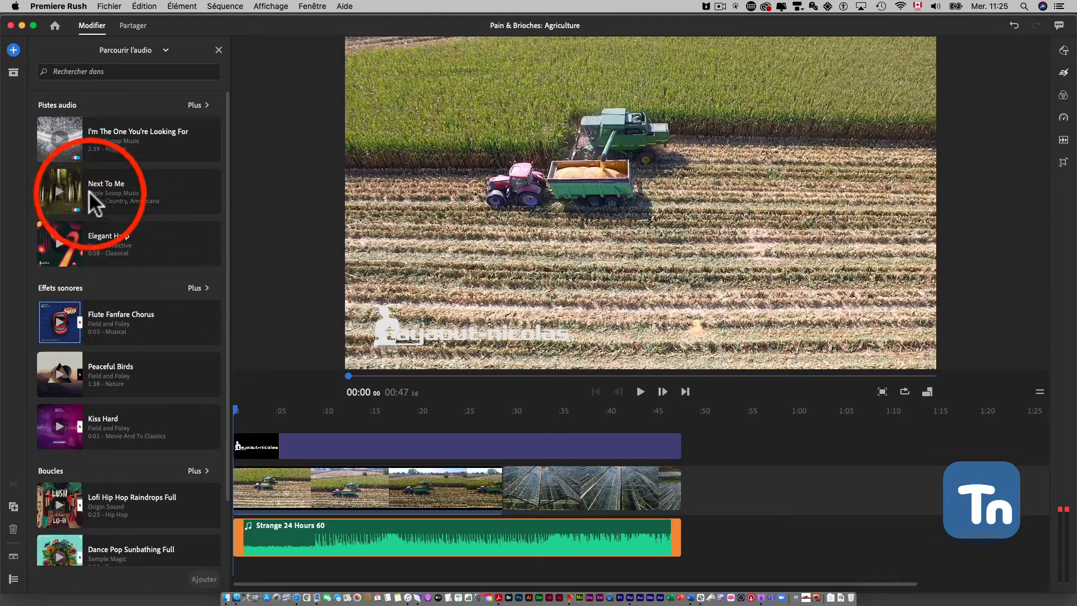
left_click(194, 105)
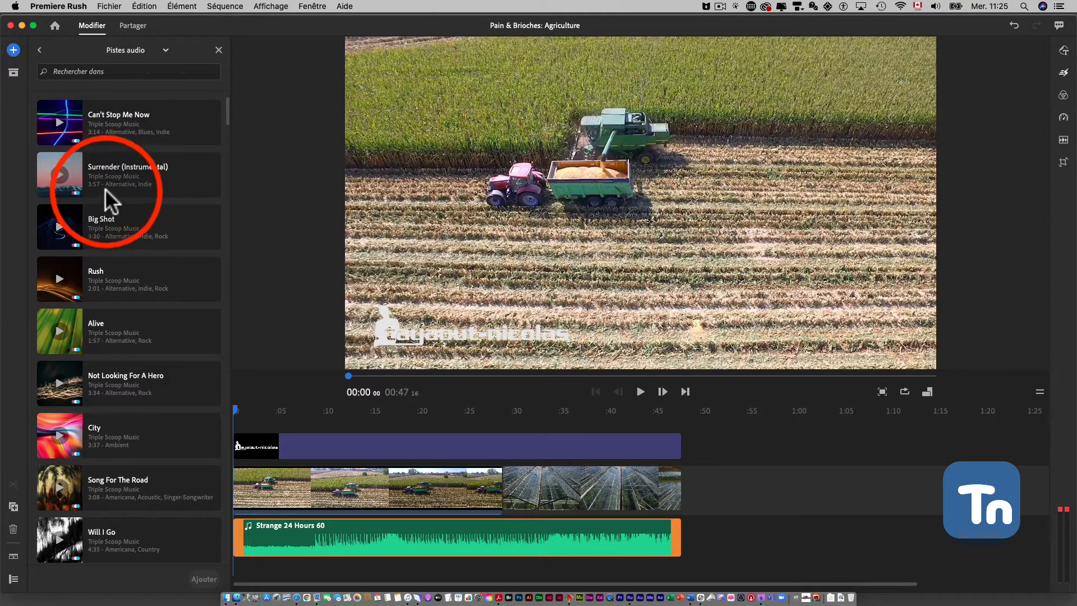
left_click(125, 72)
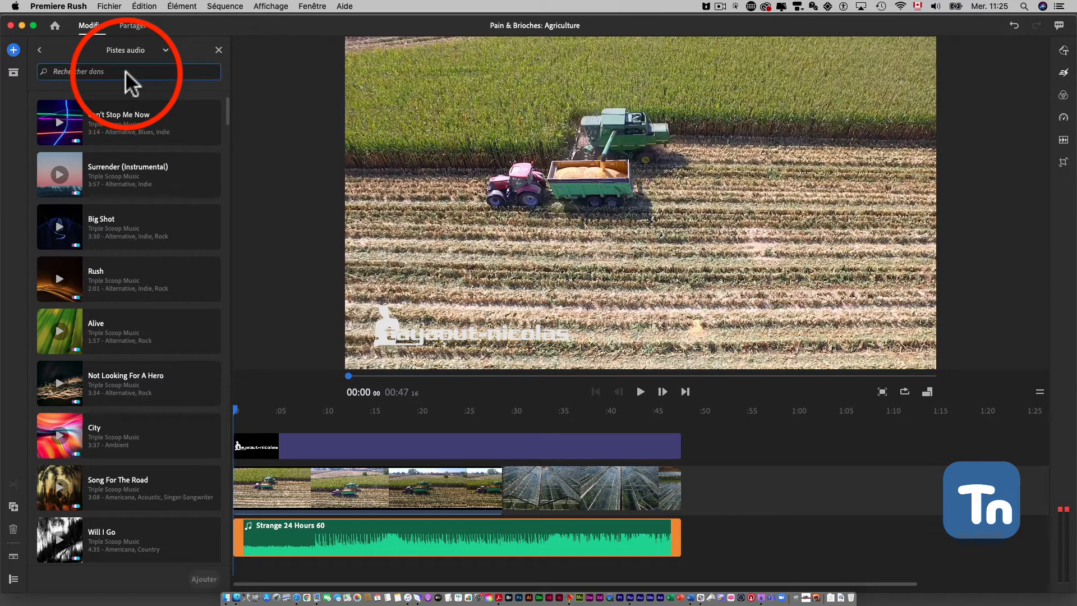
type("Japanese")
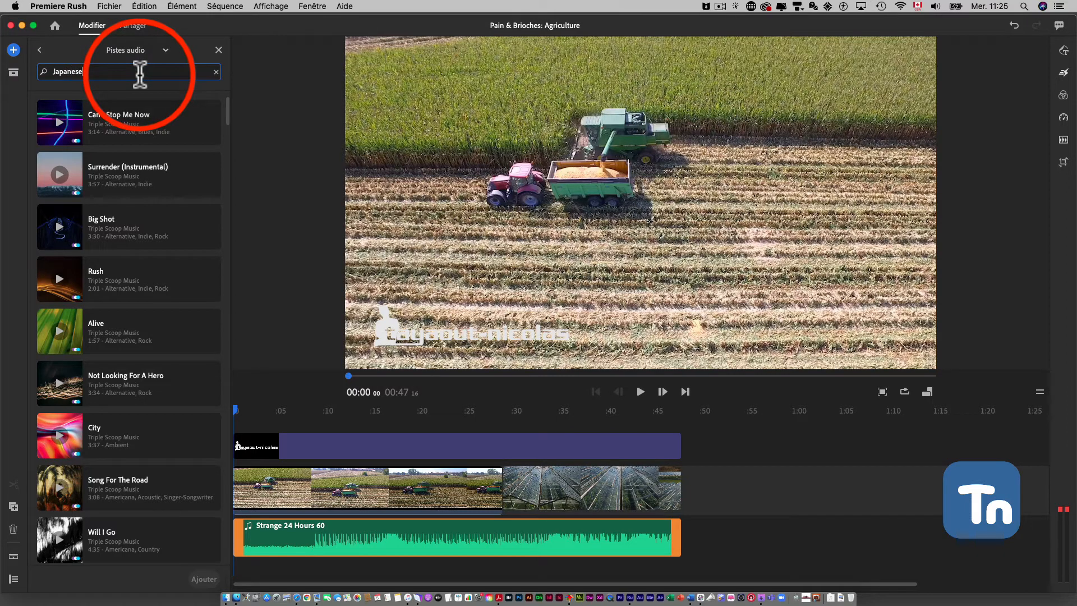
key("Return")
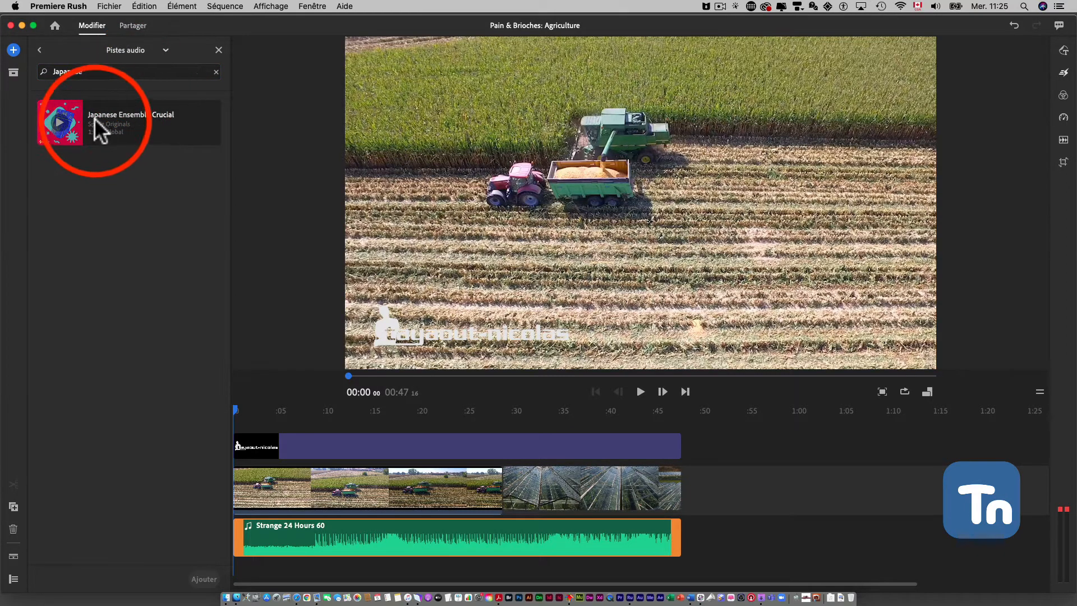
- Preview the Japanese Ensemble Crucial track and add it to the timeline
left_click(61, 129)
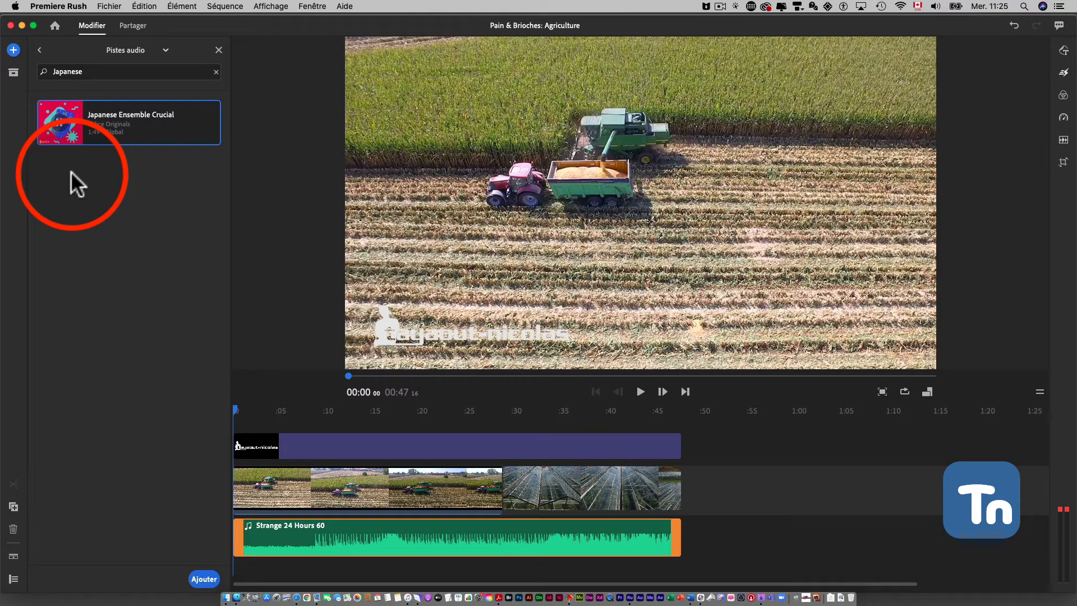
left_click(59, 122)
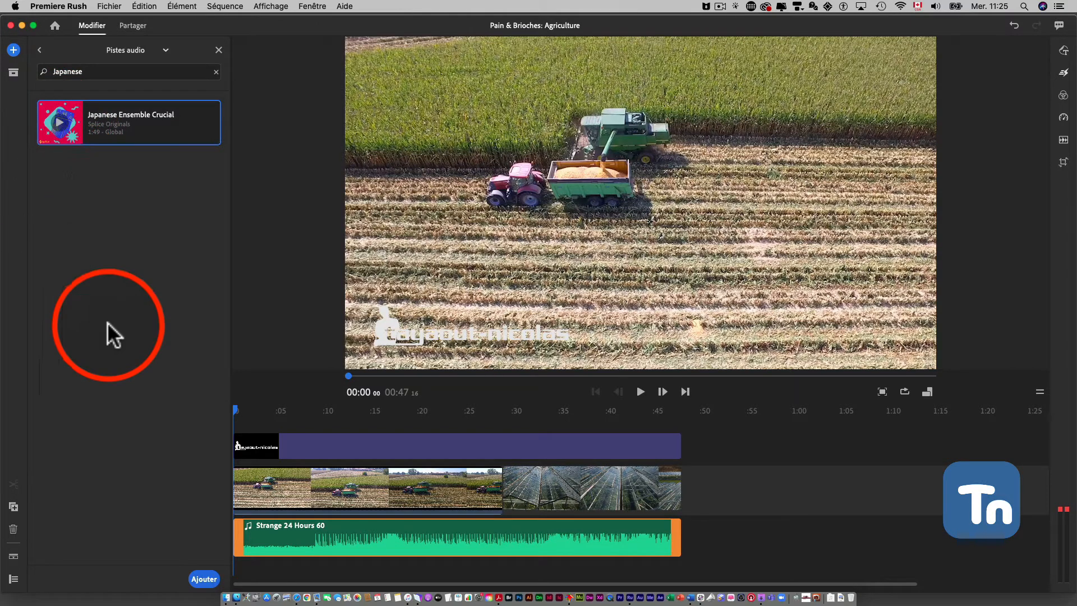
left_click(206, 578)
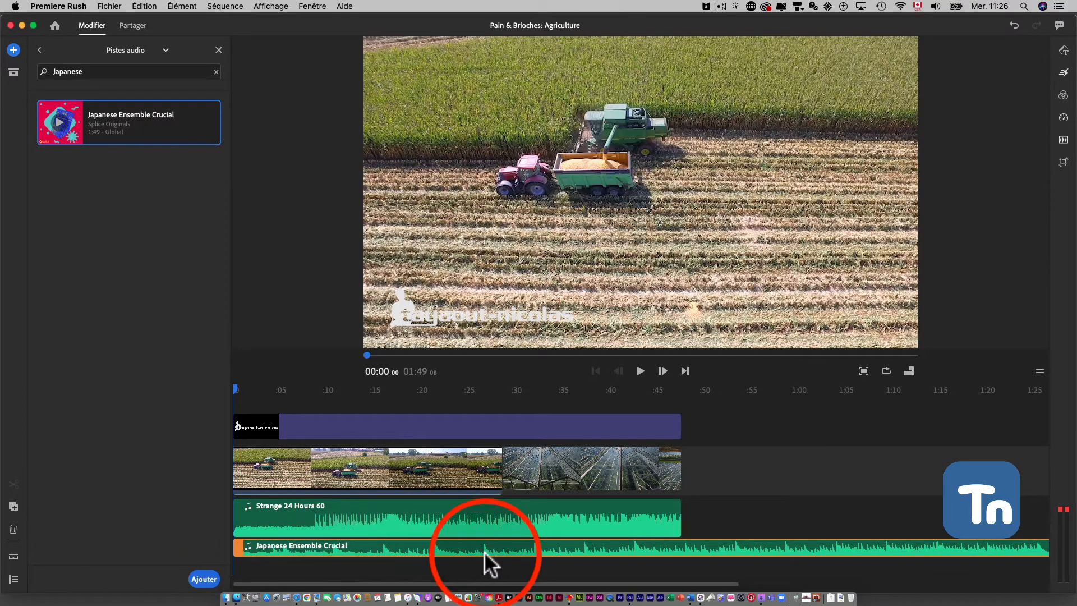
- Split the first video clip at about 16 seconds
left_click(384, 578)
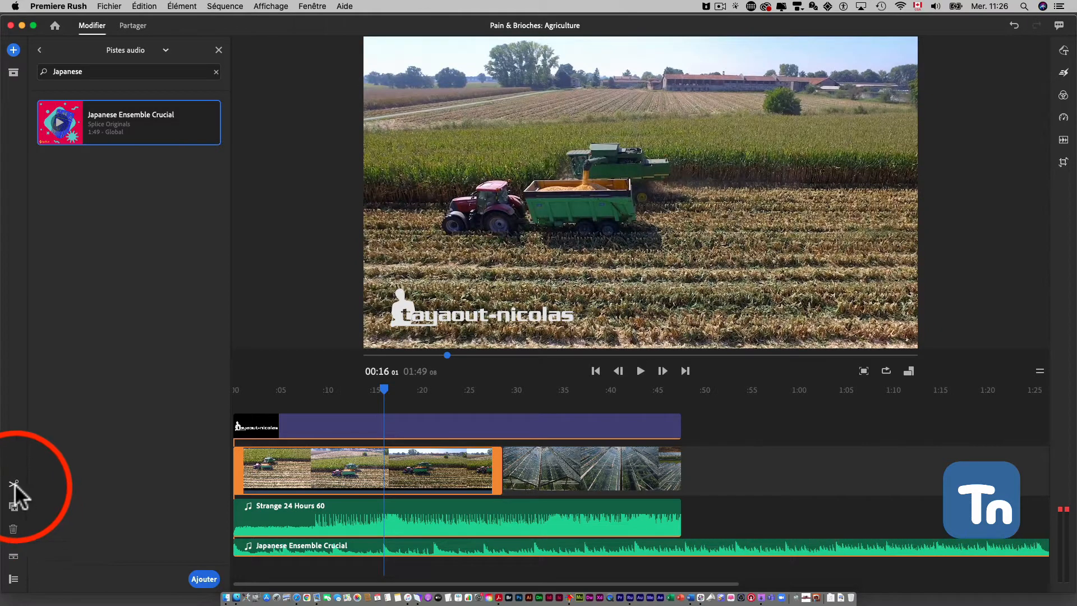
left_click(14, 484)
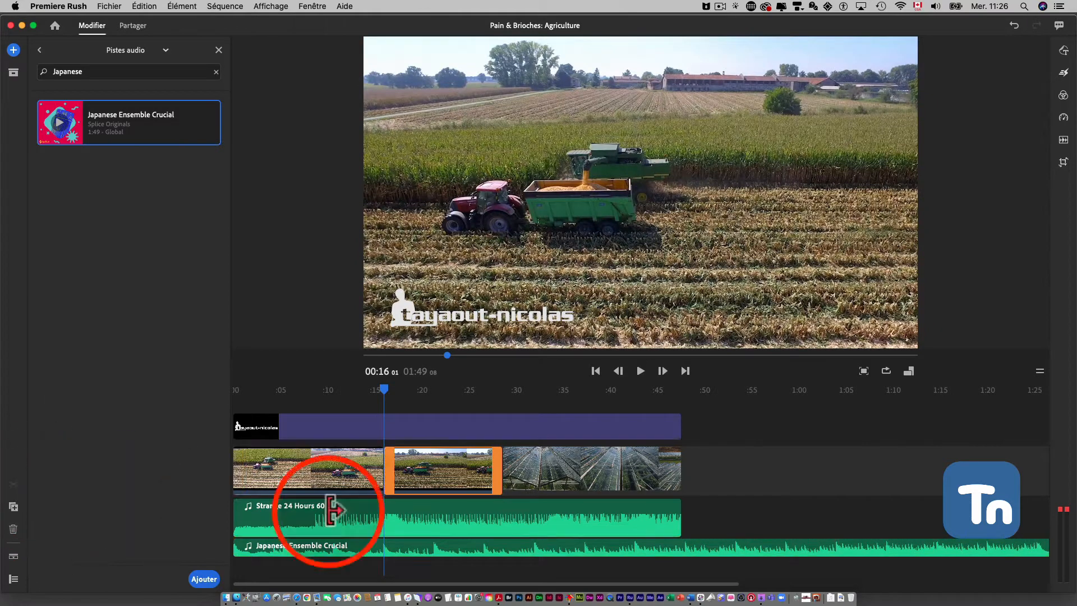
- Cut off the Japanese Ensemble Crucial track at about 53 seconds and trim its end to match the end of the video
left_click(735, 545)
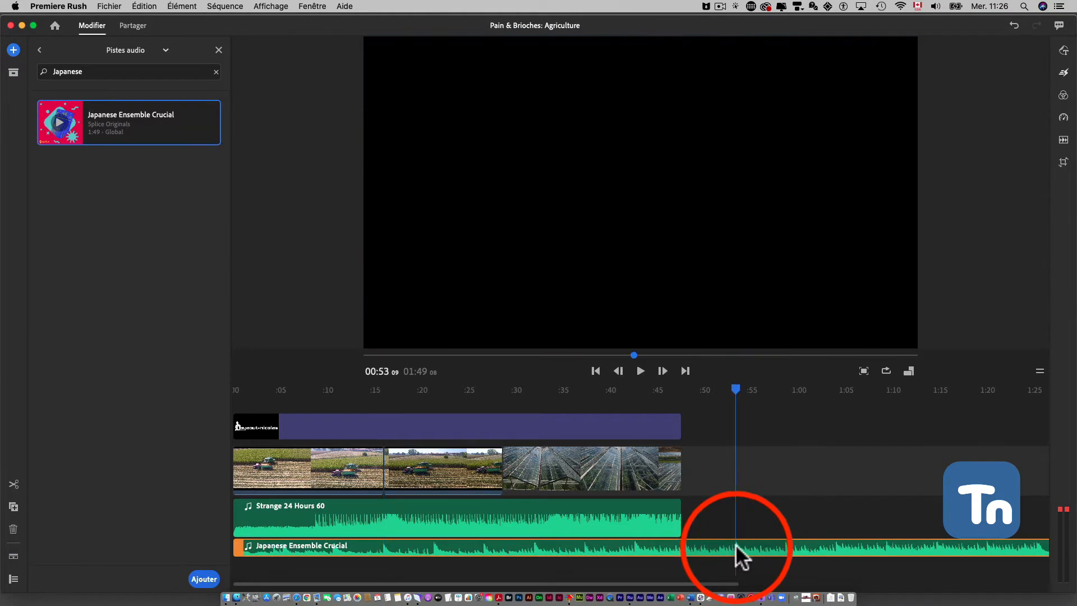
left_click(13, 483)
left_click(801, 547)
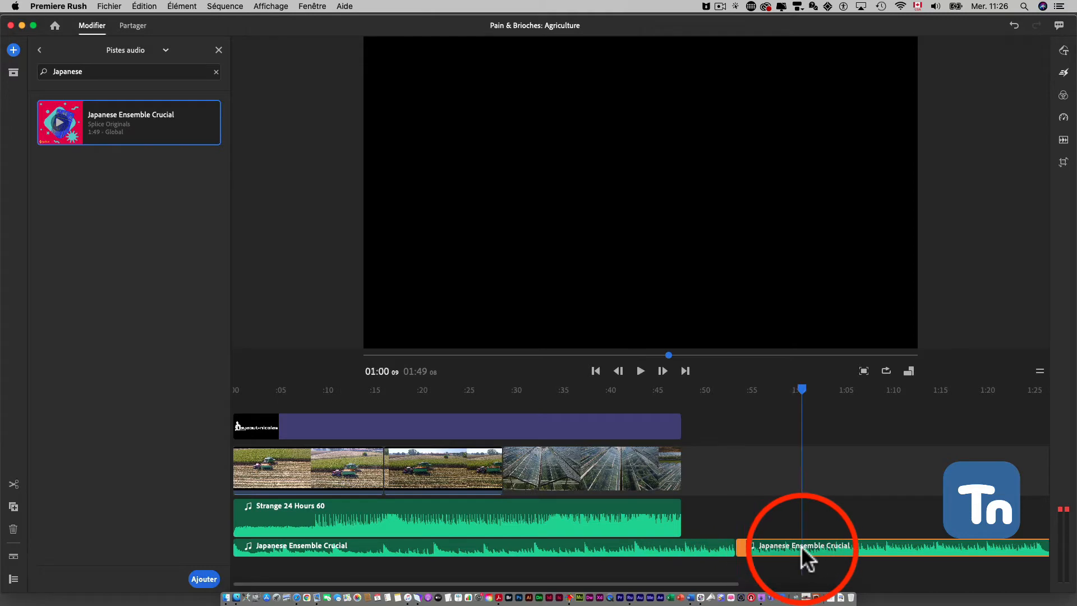
key("Delete")
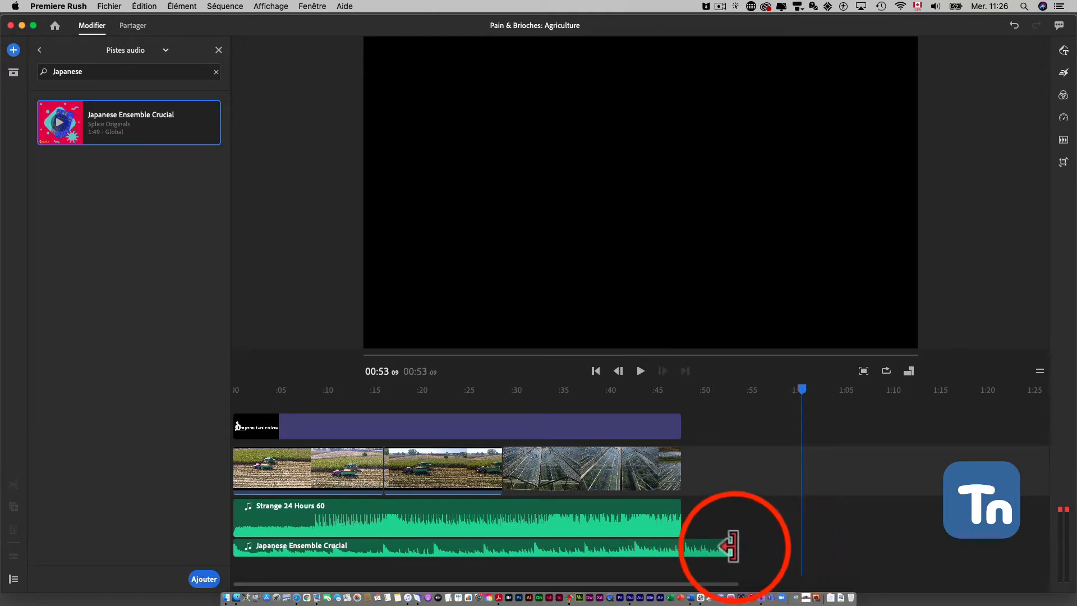
left_click_drag(728, 548, 679, 553)
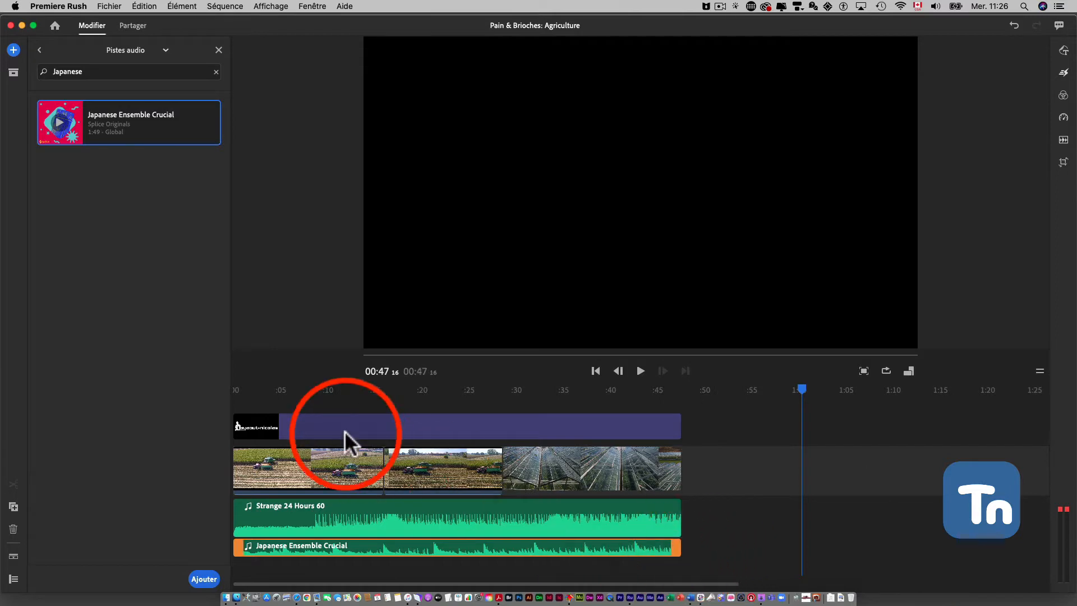
- Play the sequence from the start to hear both music tracks together, and stop playback at about 13 seconds
left_click(287, 402)
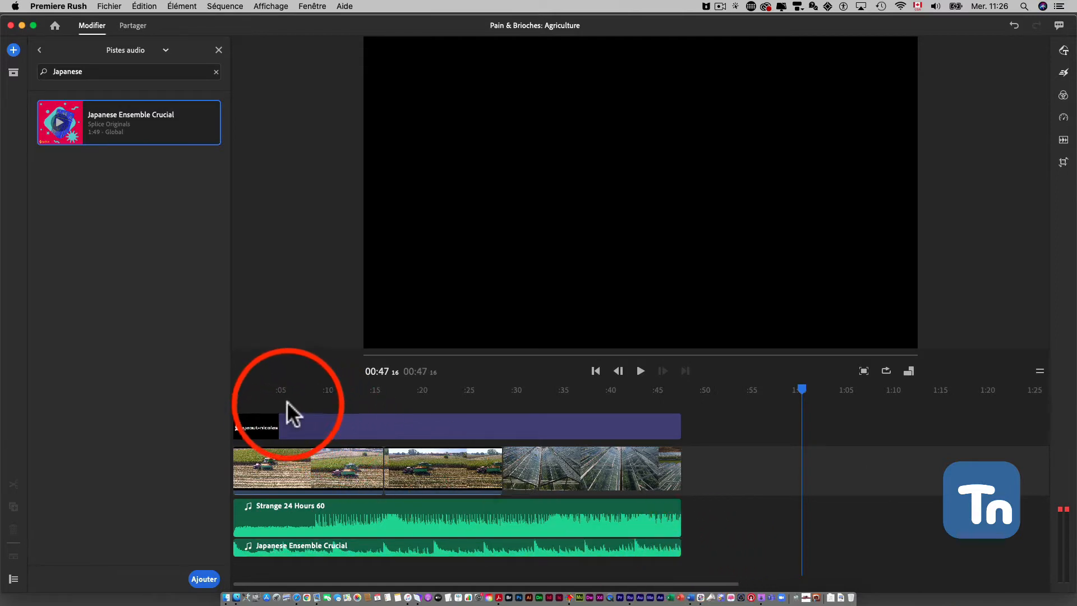
left_click(233, 392)
left_click(334, 435)
key("space")
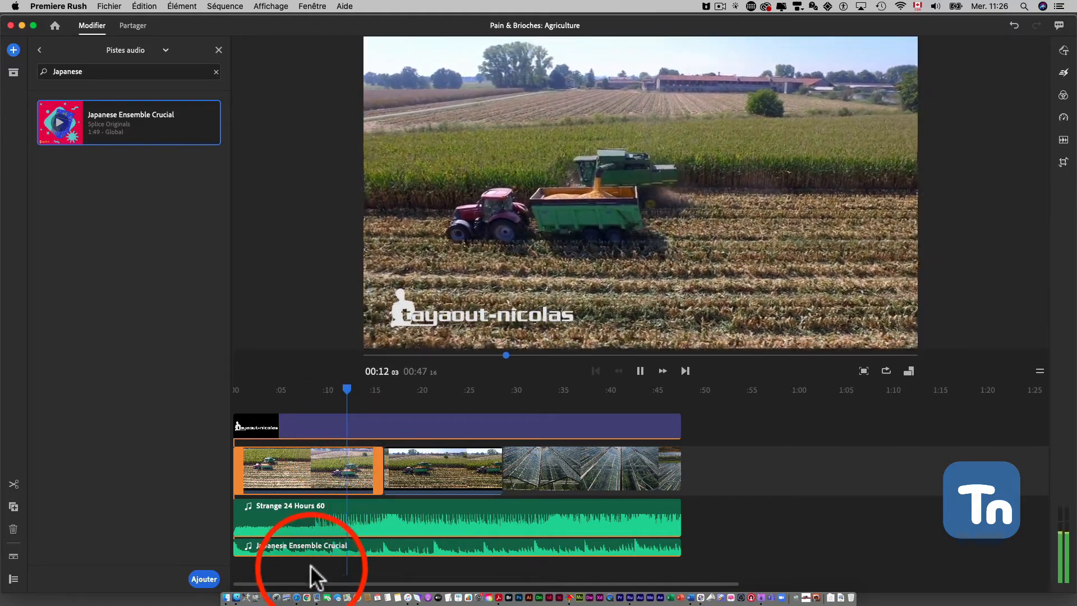
key("space")
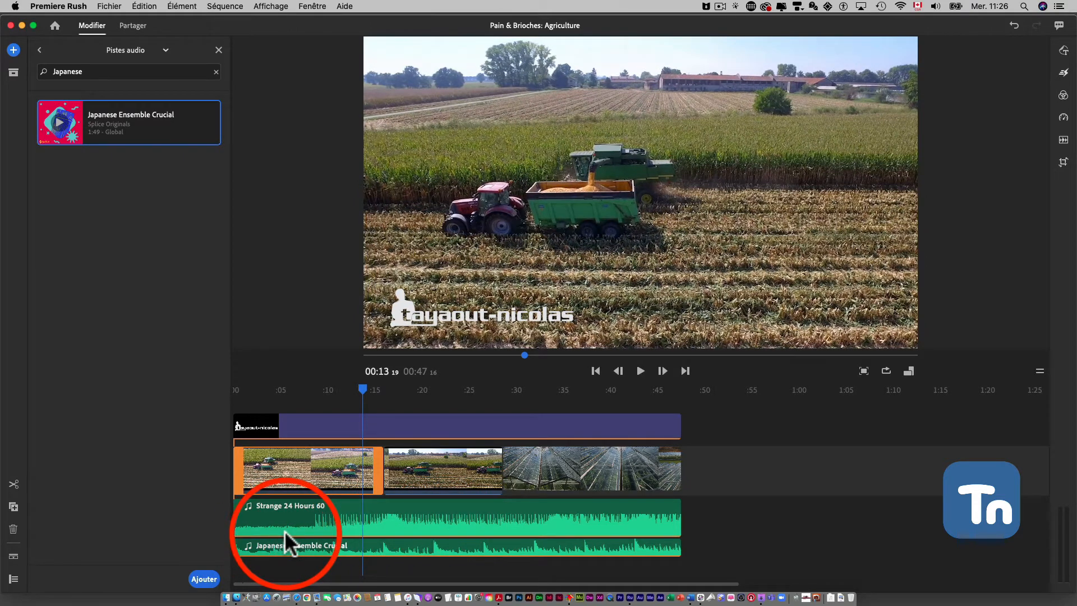
- Move the Strange 24 Hours 60 track past the end of the video and play the sequence from the start
left_click_drag(283, 531, 712, 513)
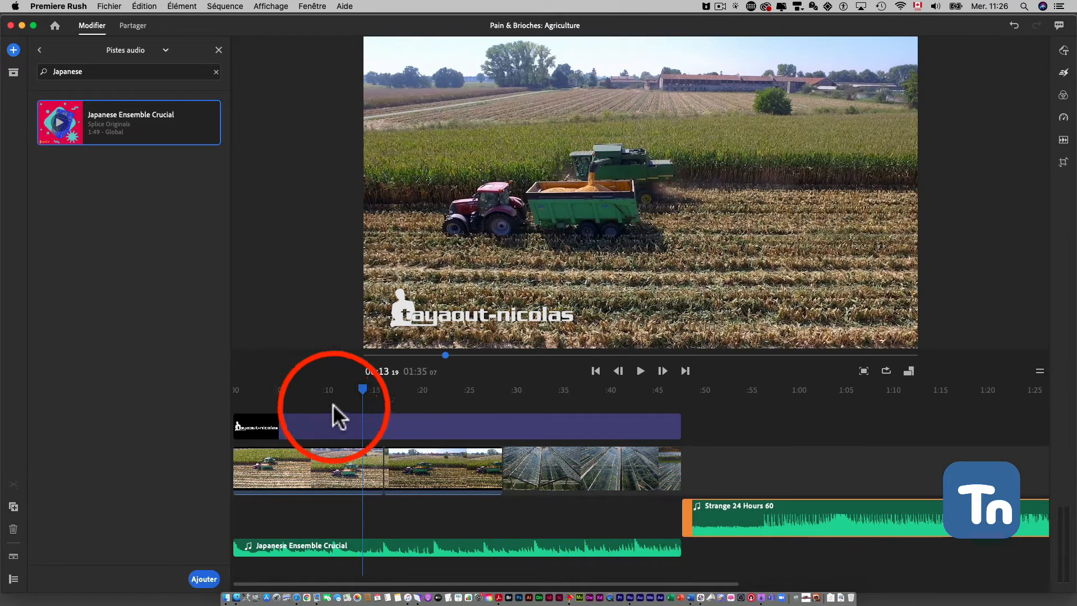
left_click_drag(363, 388, 221, 403)
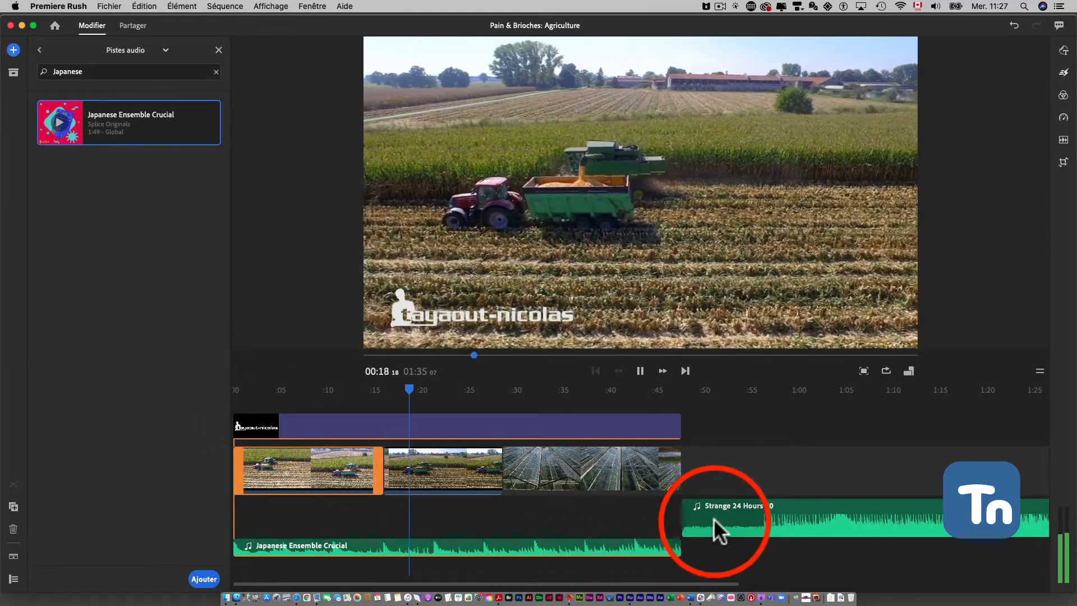
key("space")
- Delete the Strange 24 Hours 60 track from the timeline and its MP3 file from the project's media
left_click(711, 519)
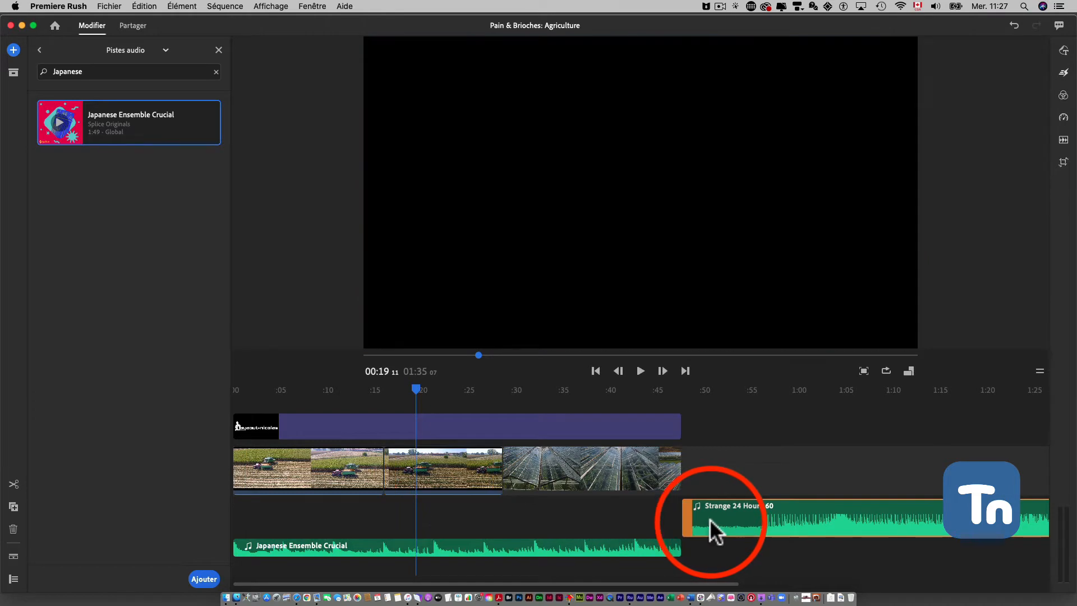
key("Delete")
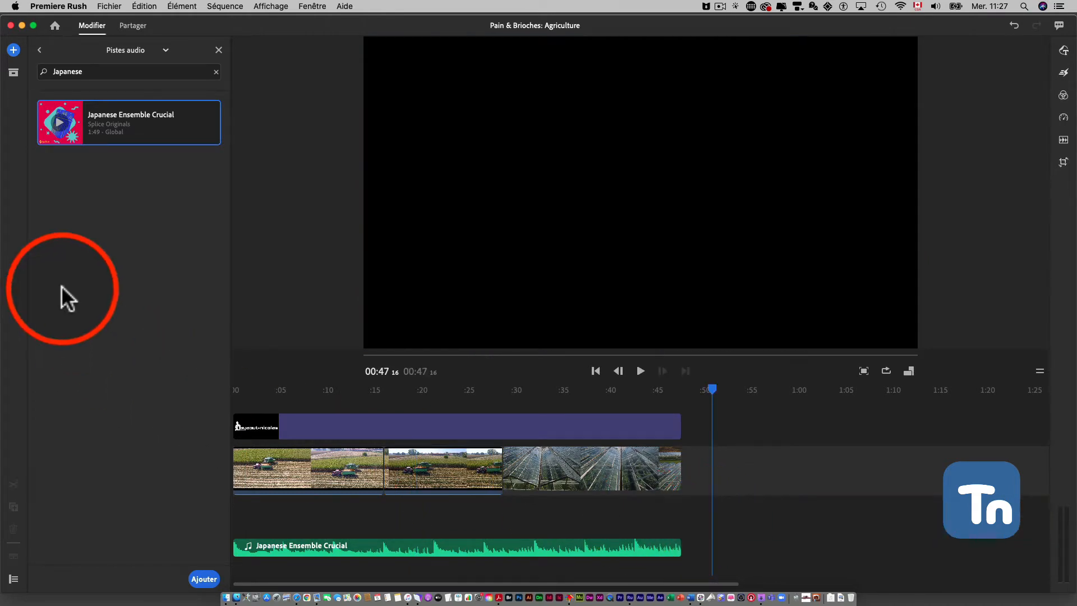
left_click(14, 73)
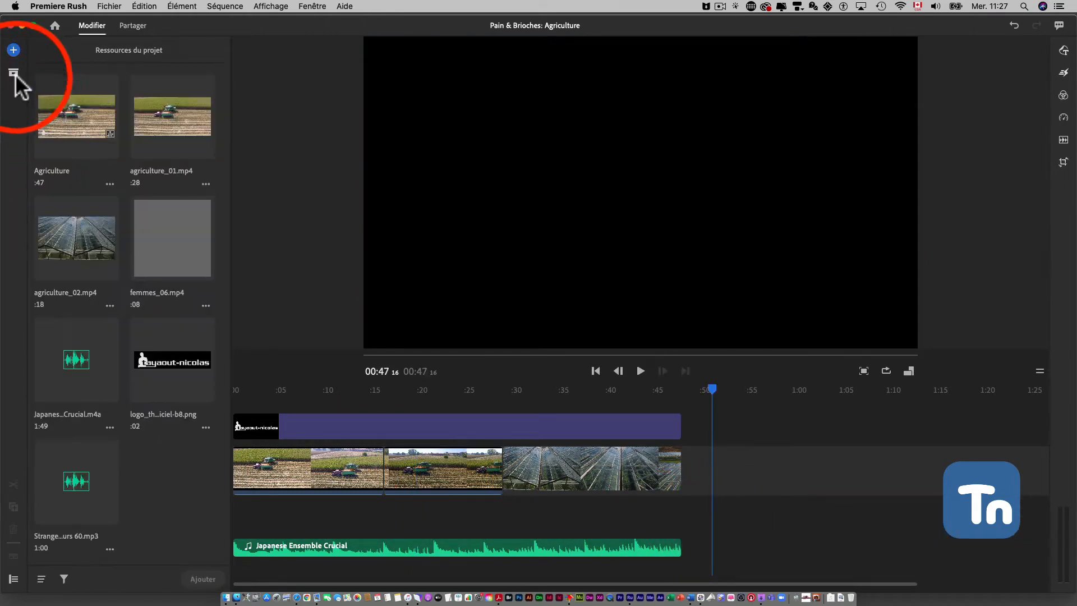
right_click(107, 548)
left_click(97, 533)
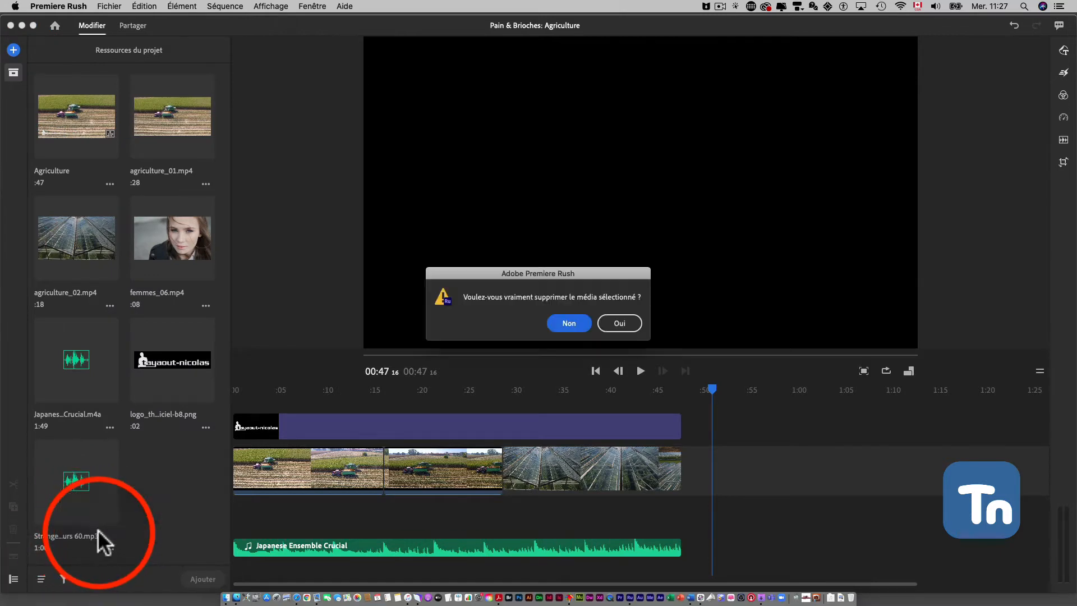
left_click(618, 324)
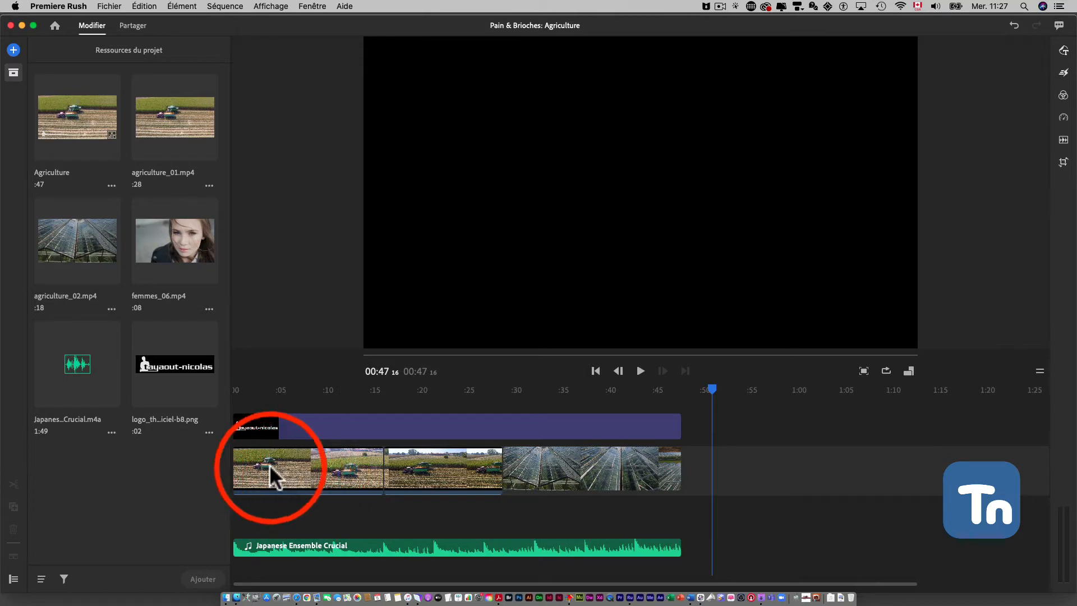
- Open the full list of sound effects (Effets sonores) in the audio library
left_click(13, 49)
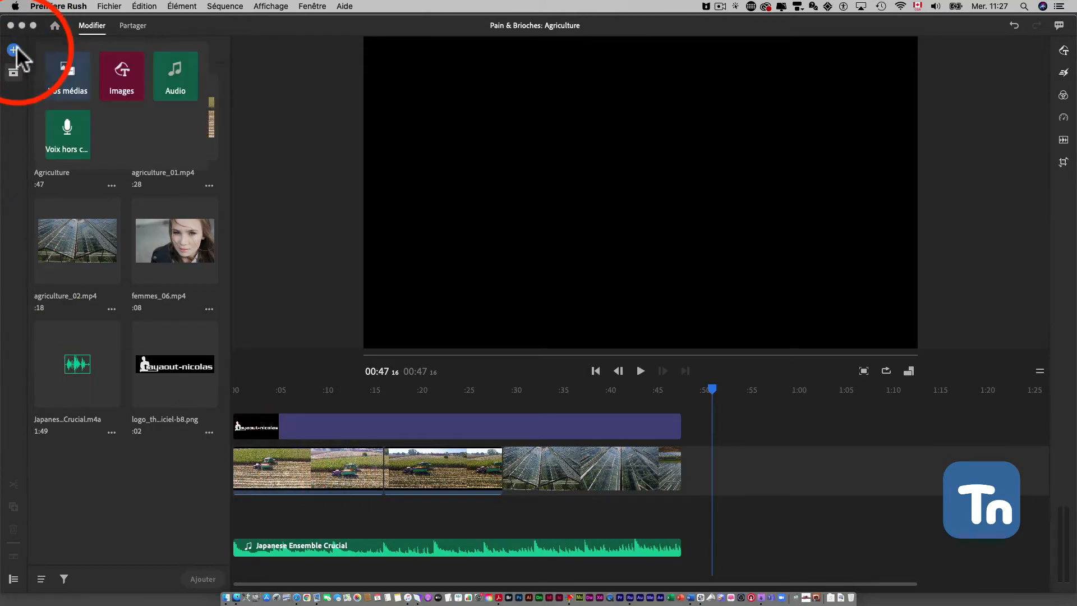
left_click(174, 69)
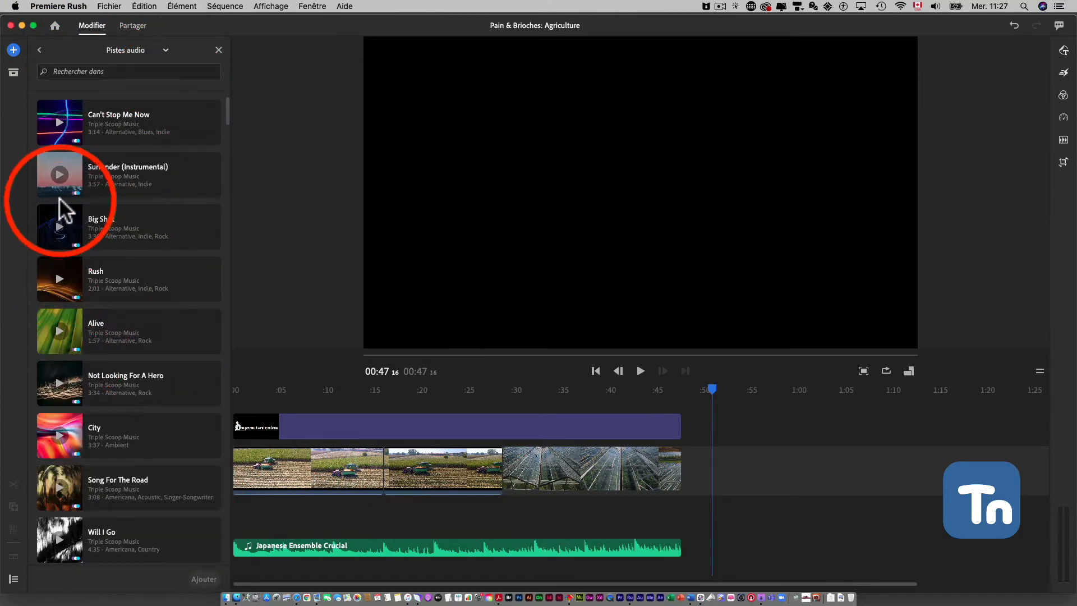
left_click(38, 50)
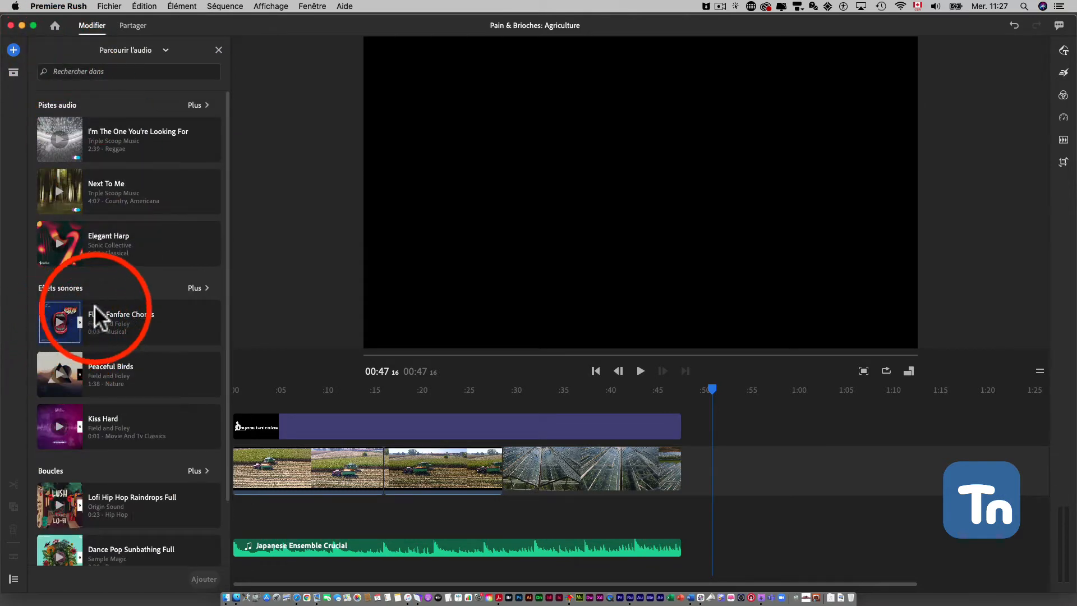
left_click(198, 289)
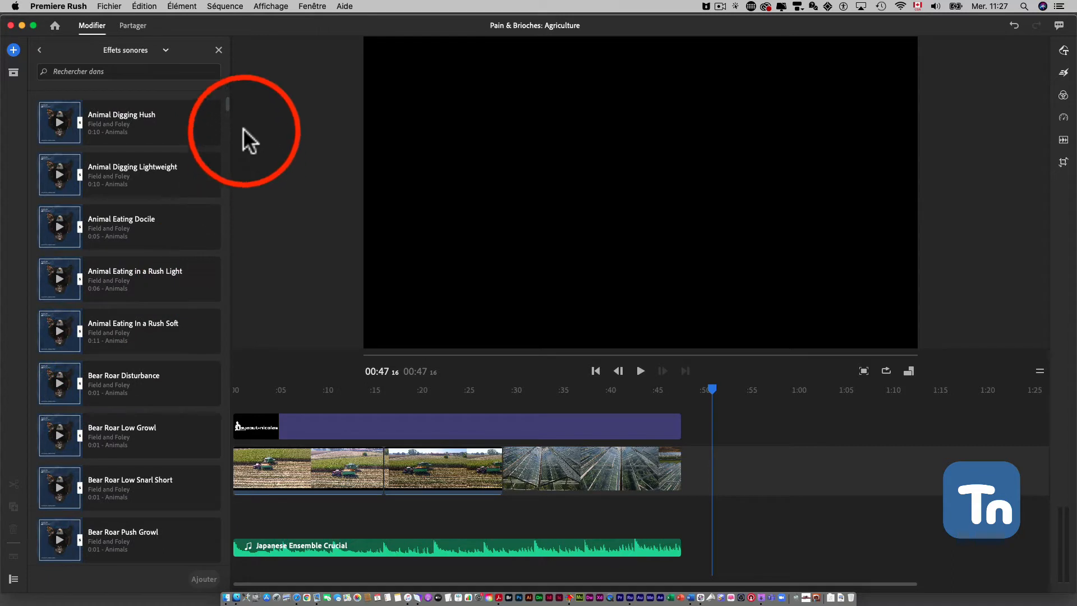
- Search the sound effects for "moteur" and for "motor"
left_click(120, 69)
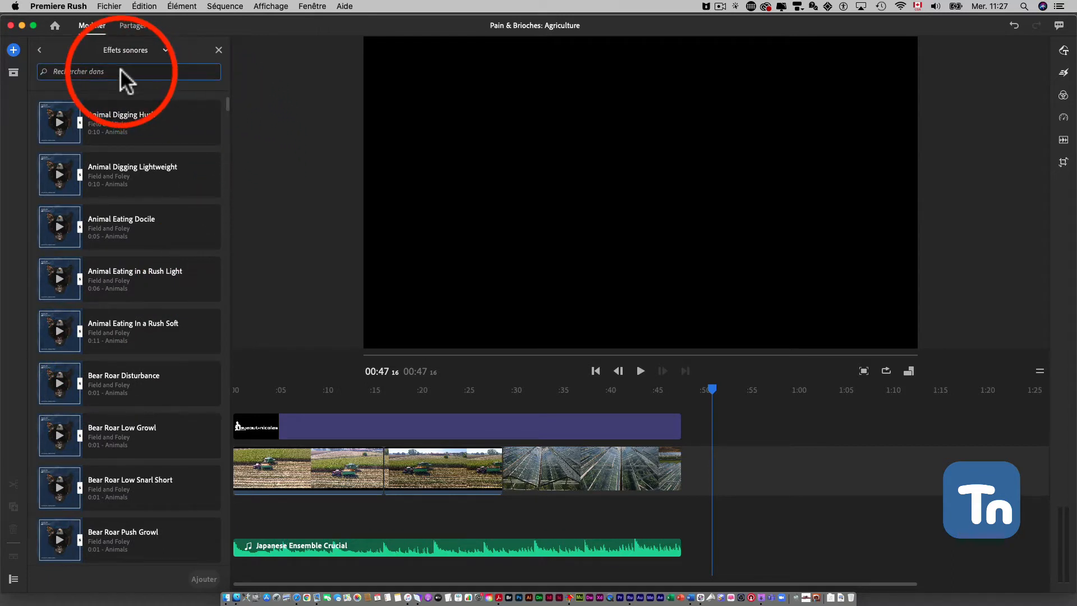
type("moteur")
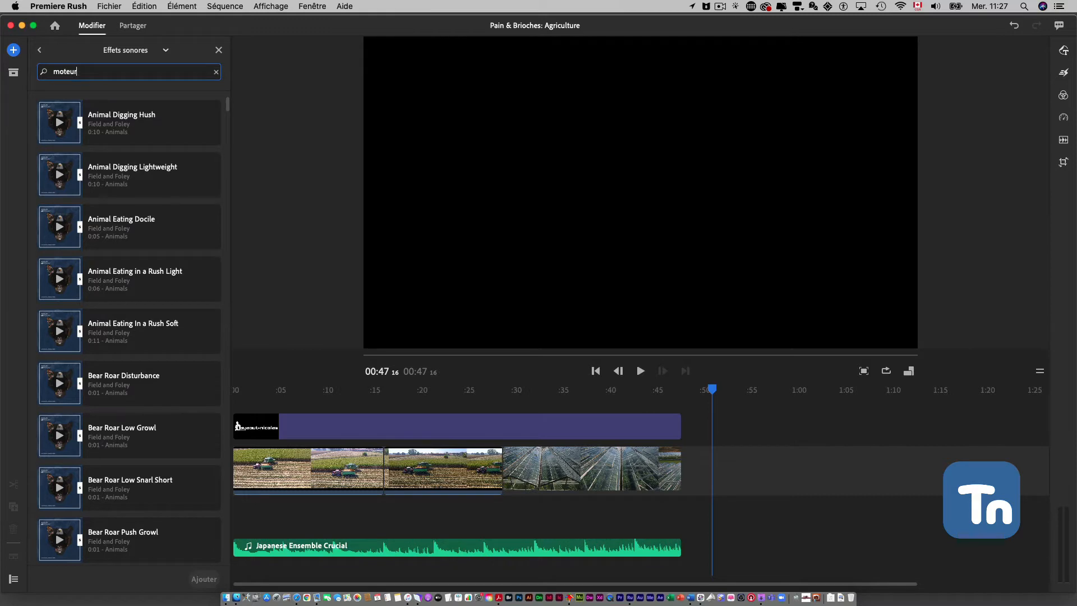
key("Return")
left_click(89, 69)
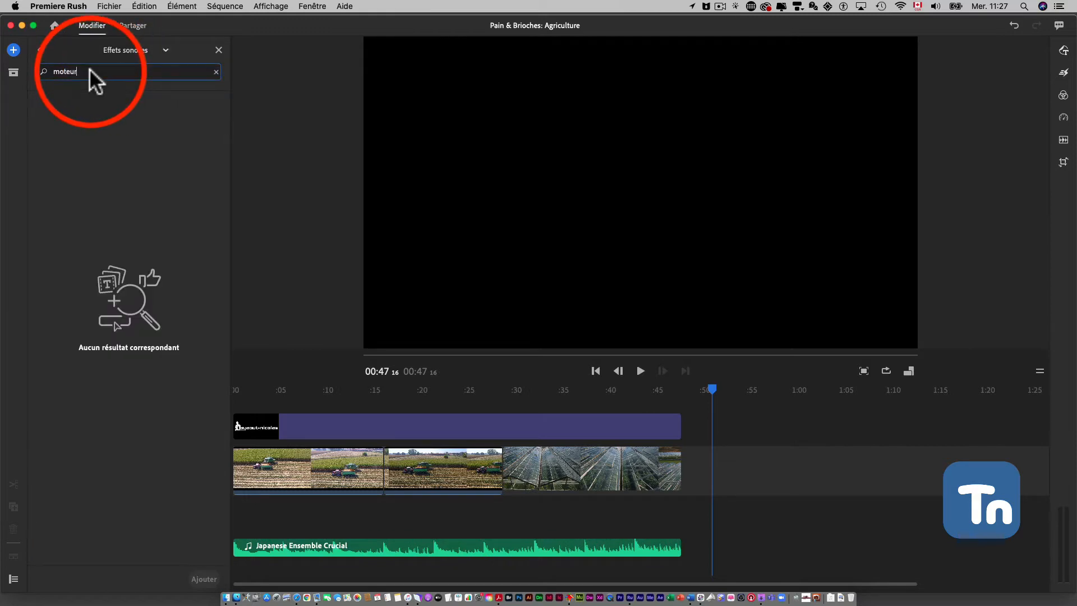
type("or")
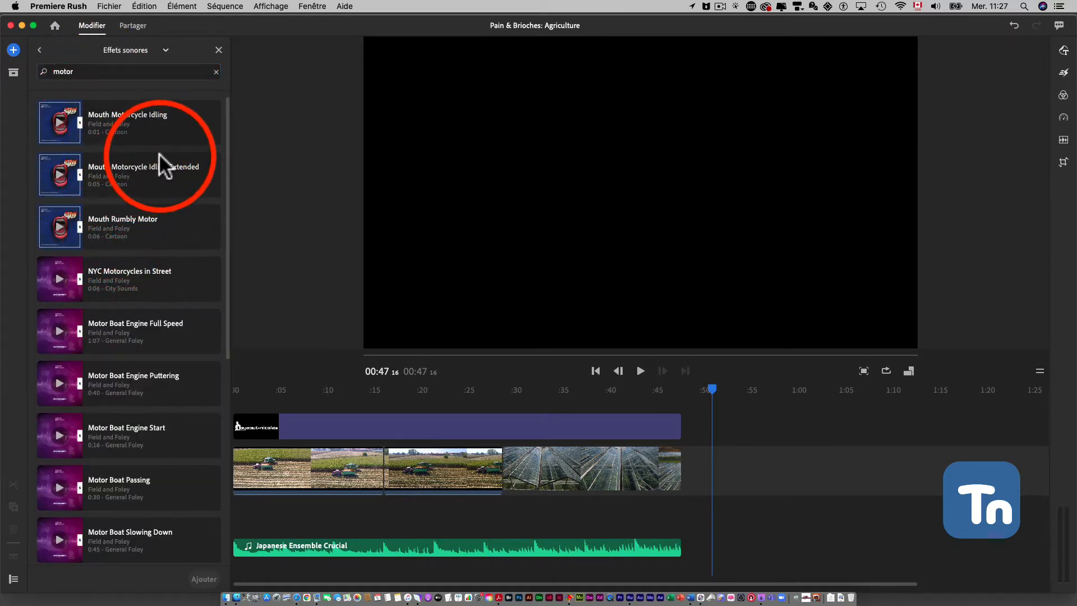
- Look through the sound effects listed for "motor" for a suitable engine sound
scroll(181, 283, "down", 2)
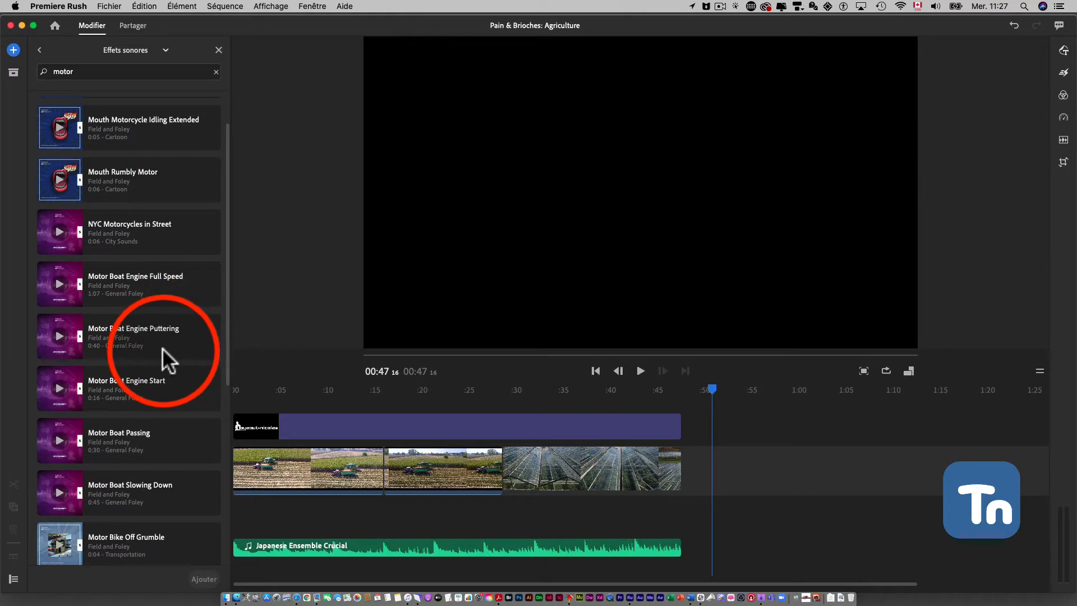
scroll(149, 428, "down", 4)
scroll(148, 426, "down", 4)
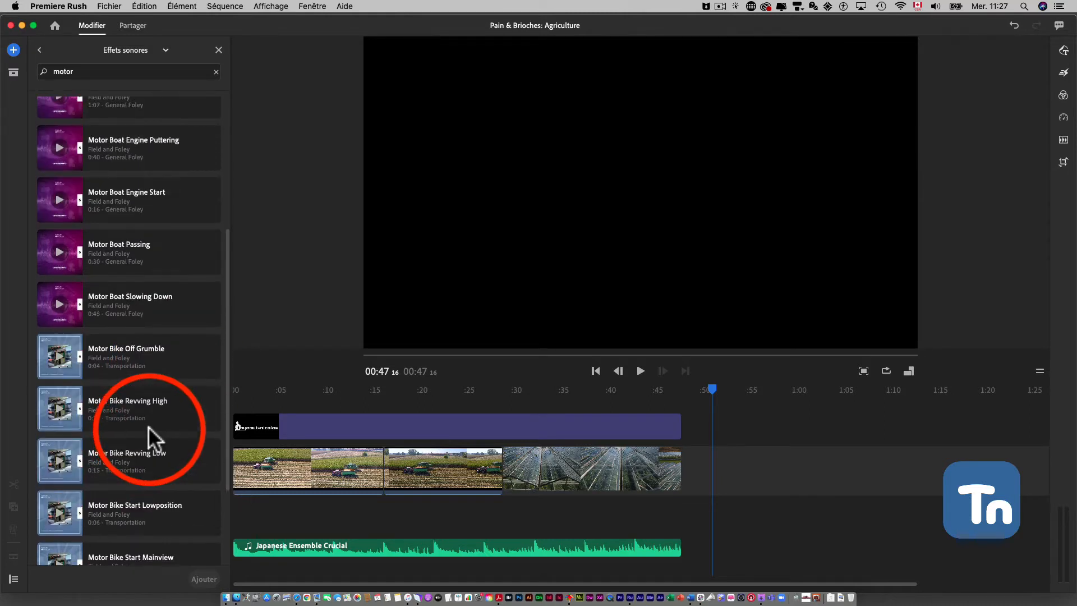
scroll(148, 427, "down", 5)
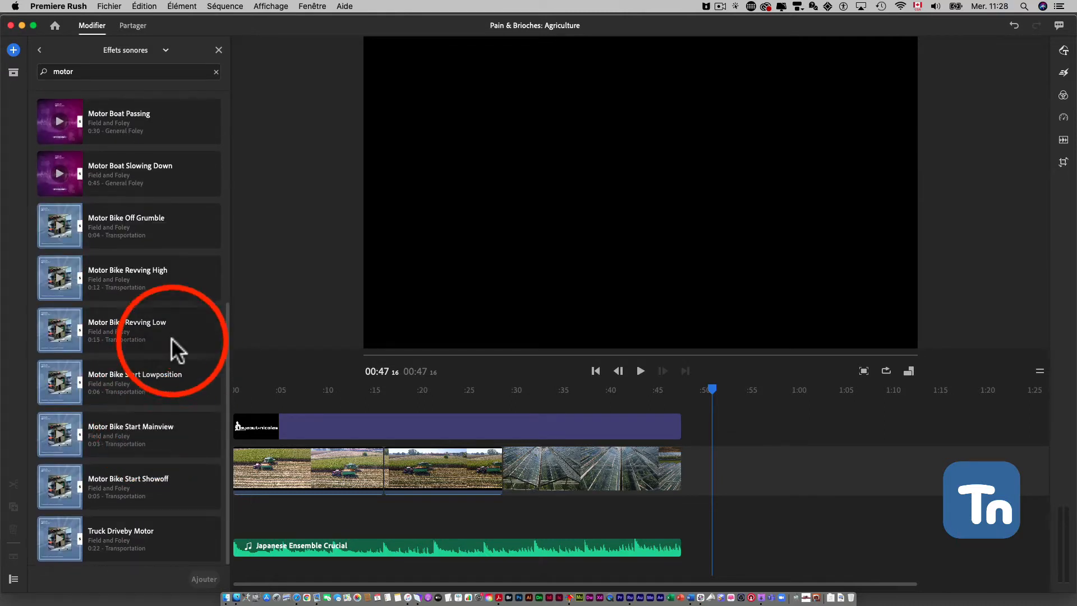
left_click_drag(226, 336, 210, 96)
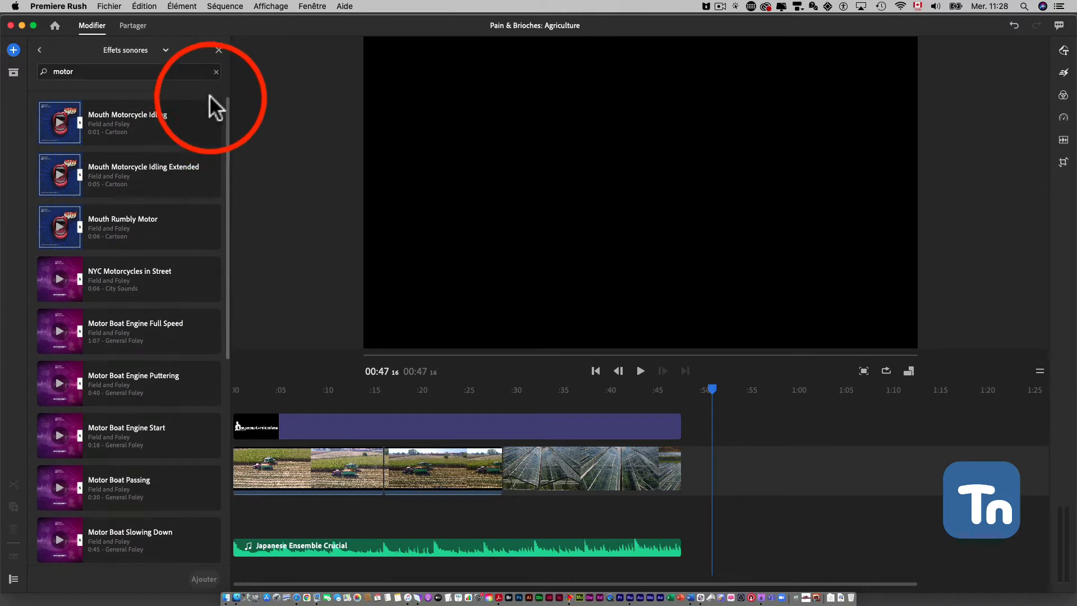
- Try refining the sound effects search to "motor car" and restore the search to "motor"
left_click(90, 70)
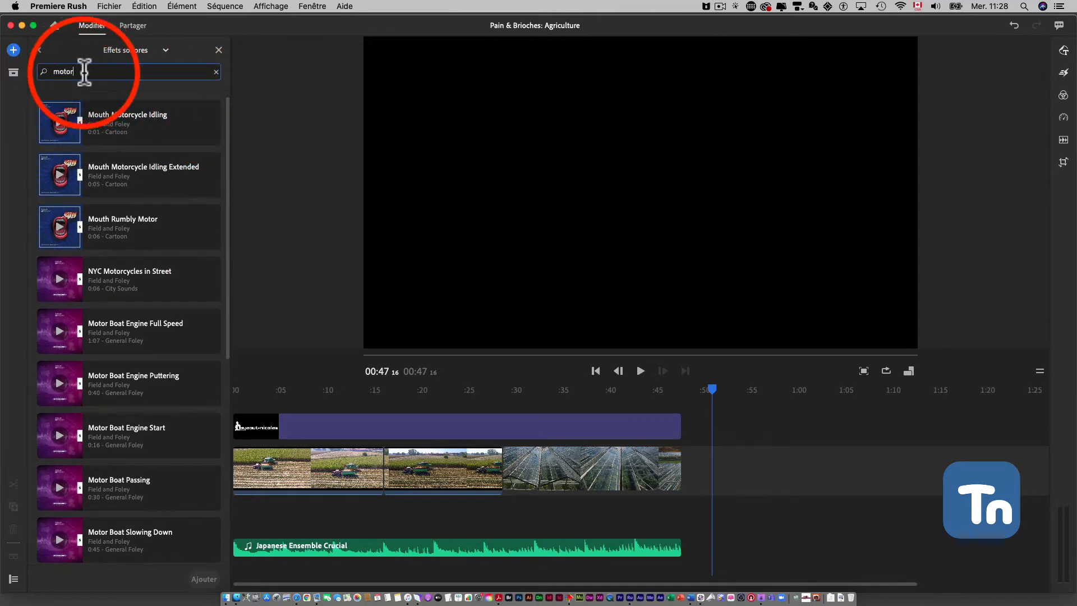
type("car")
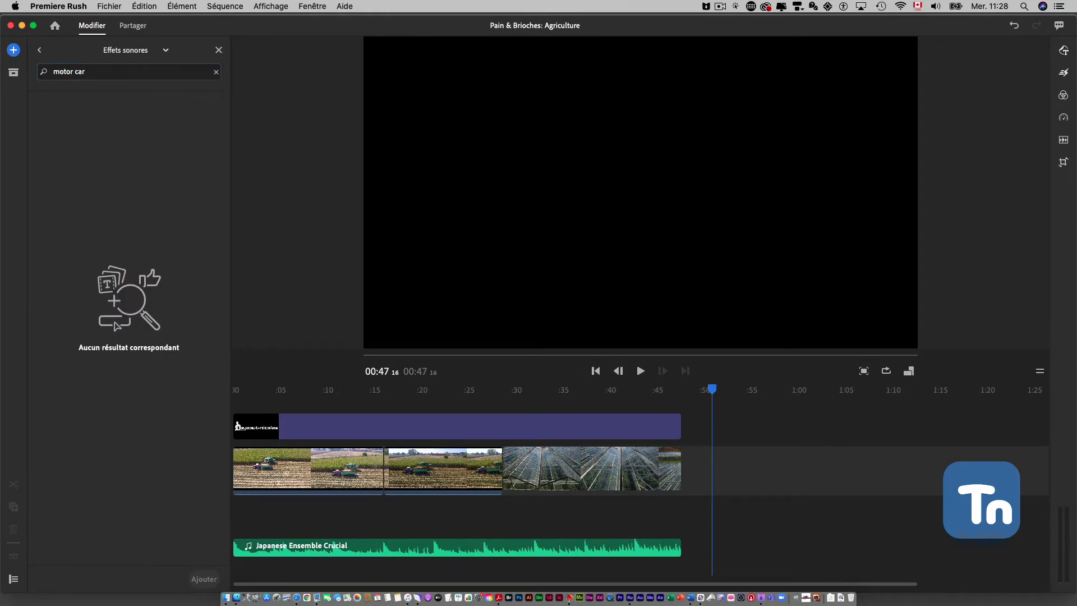
left_click(83, 71)
key("BackSpace")
key("BackSpace")
key("BackSpace")
key("BackSpace")
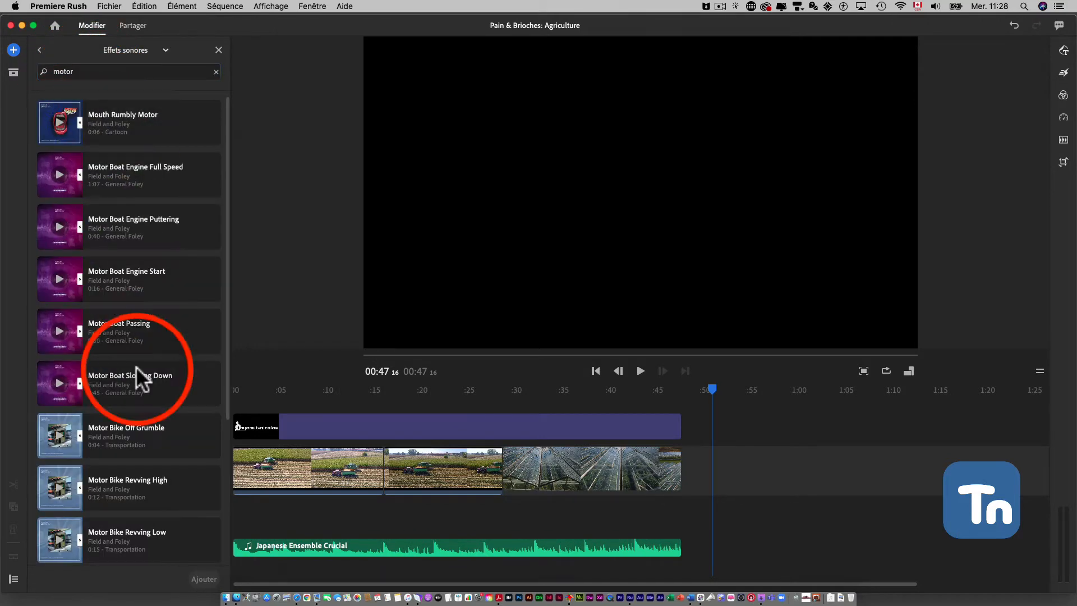
- Preview the Motor Boat Passing sound effect and add it at the start of the sequence
left_click(63, 333)
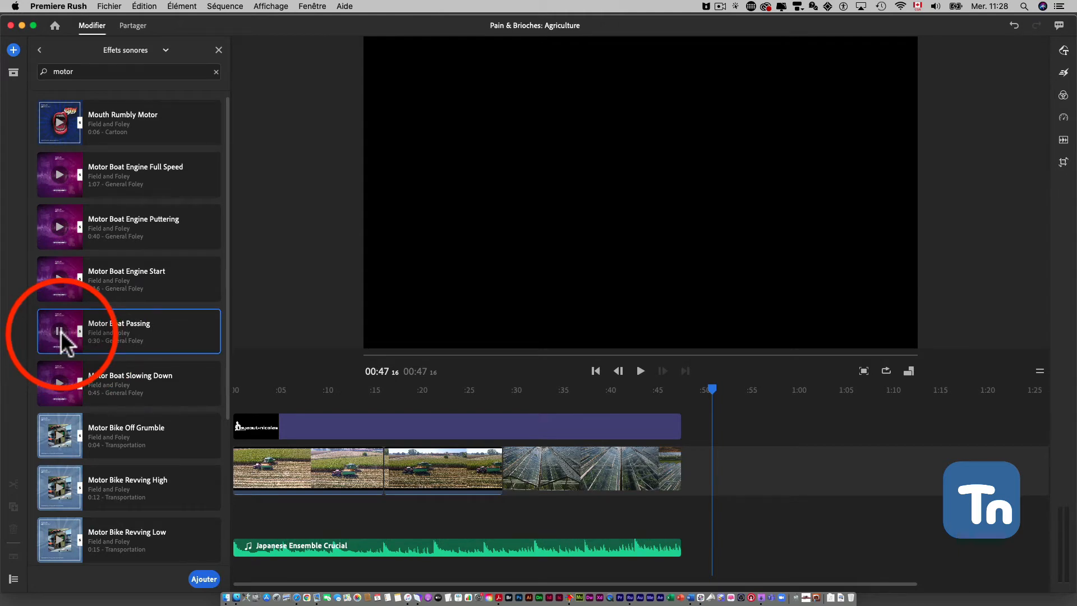
key("space")
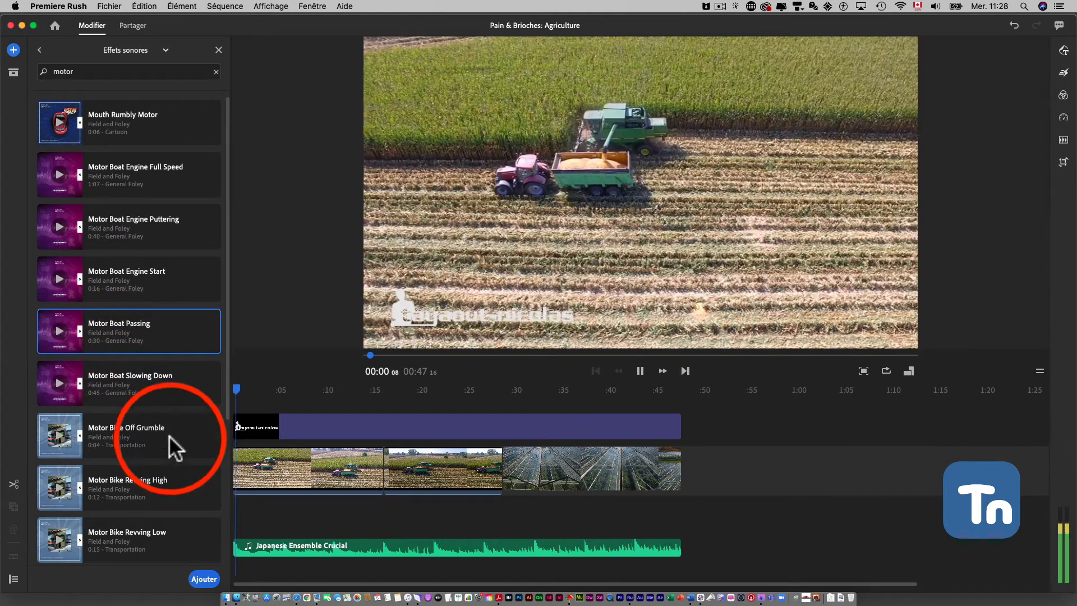
key("space")
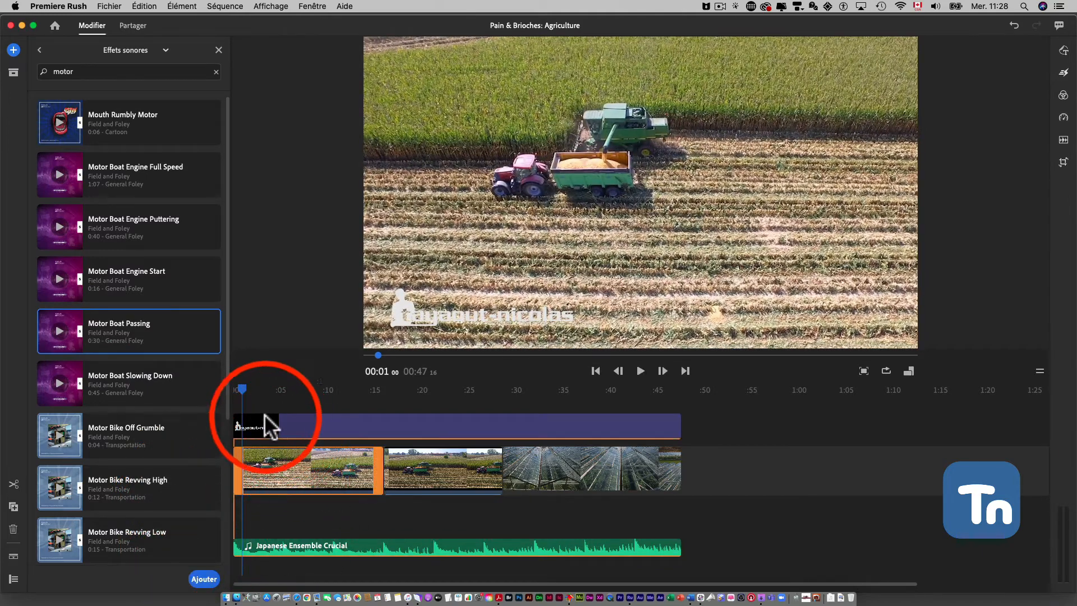
left_click_drag(243, 385, 228, 385)
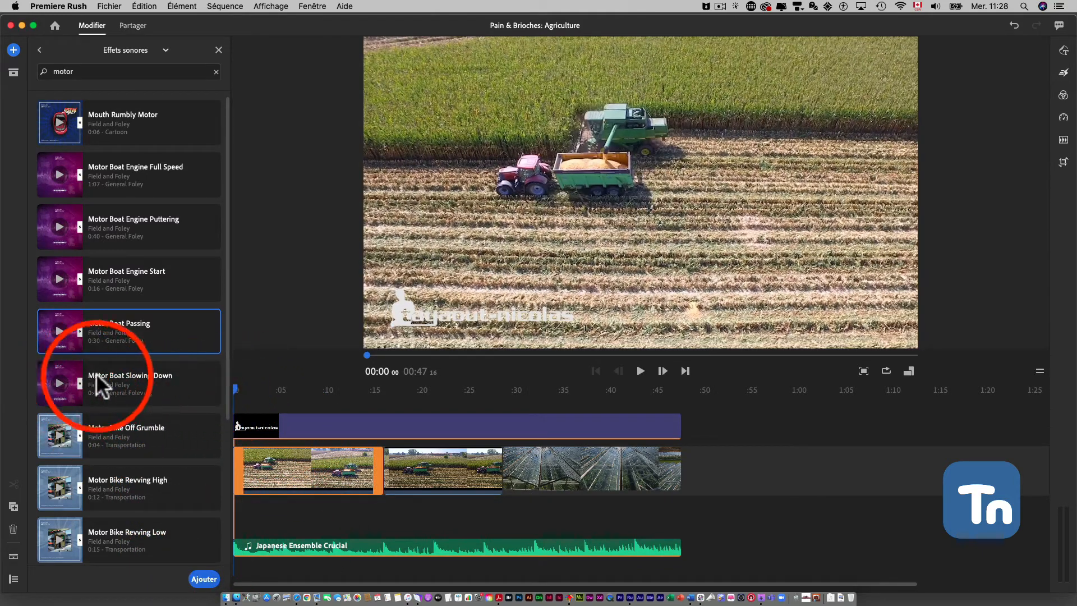
left_click(205, 579)
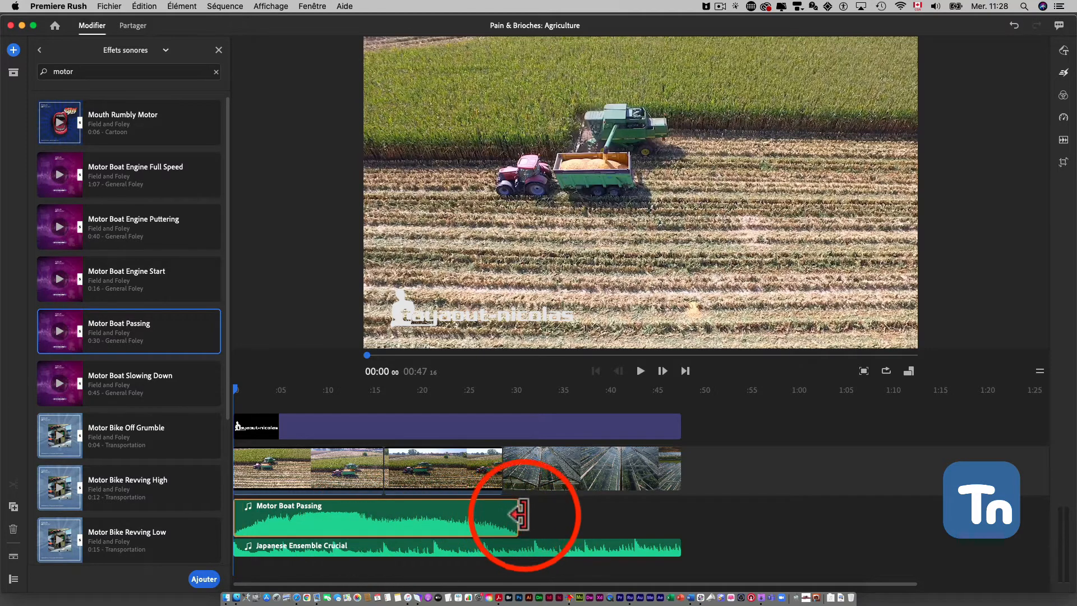
- Duplicate the Motor Boat Passing clip and move the copy onto the original's track so it ends with the video
right_click(310, 523)
left_click(305, 492)
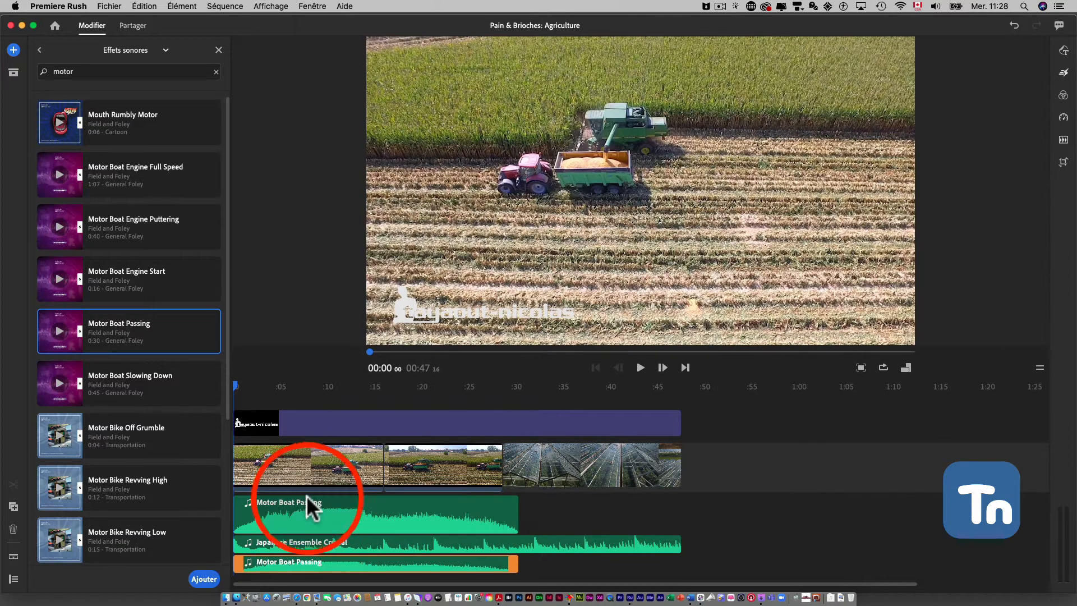
left_click_drag(318, 561, 477, 509)
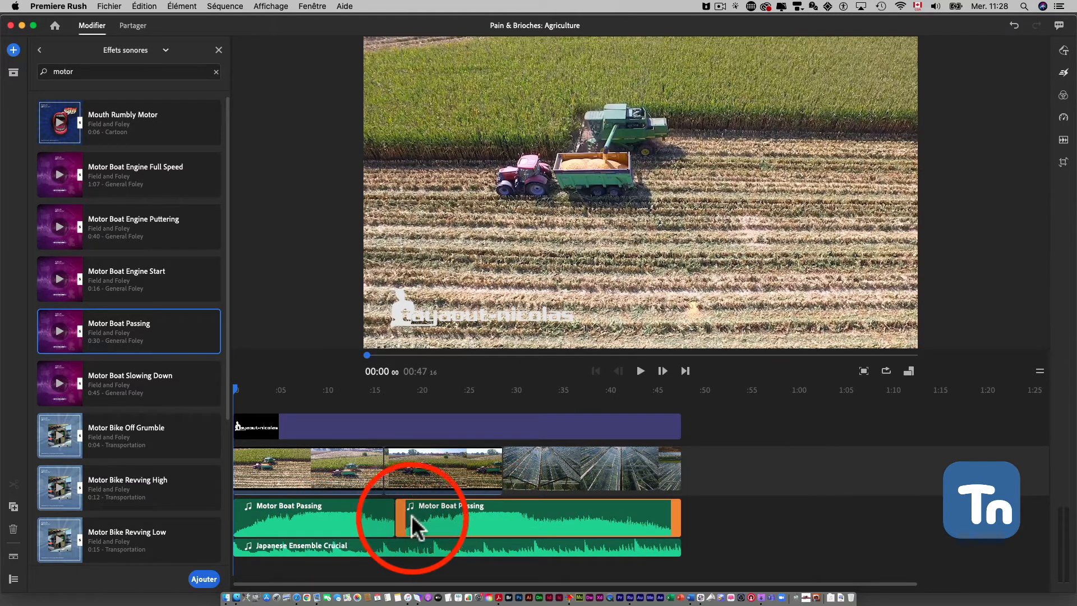
- Undo the copy's overlapping placement and move it onto the same track, clear of the original, starting at about 0:47
left_click(388, 519)
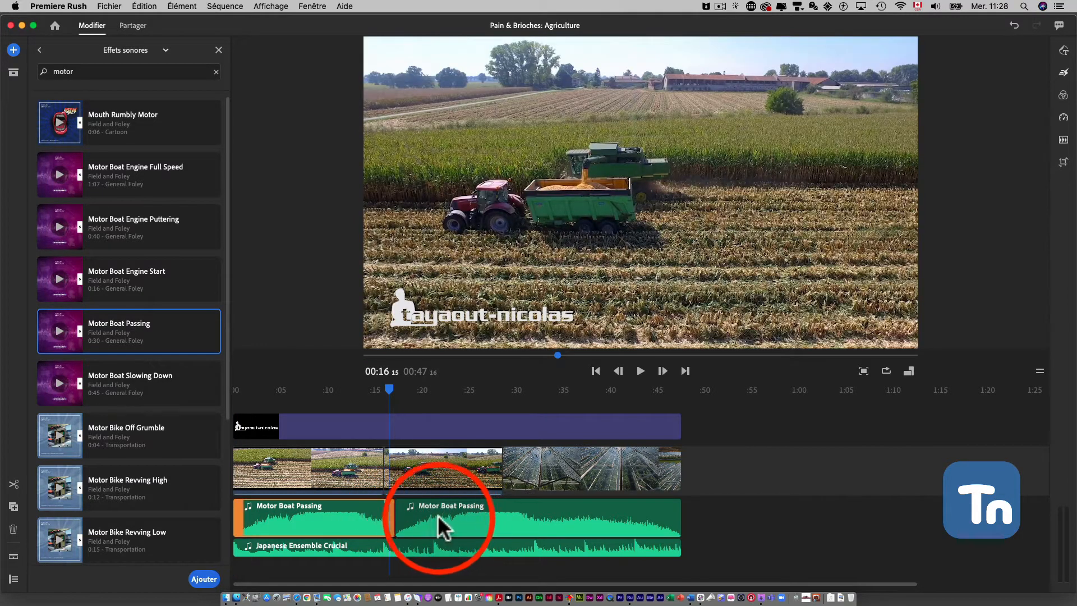
left_click_drag(438, 515, 466, 514)
key("super+z")
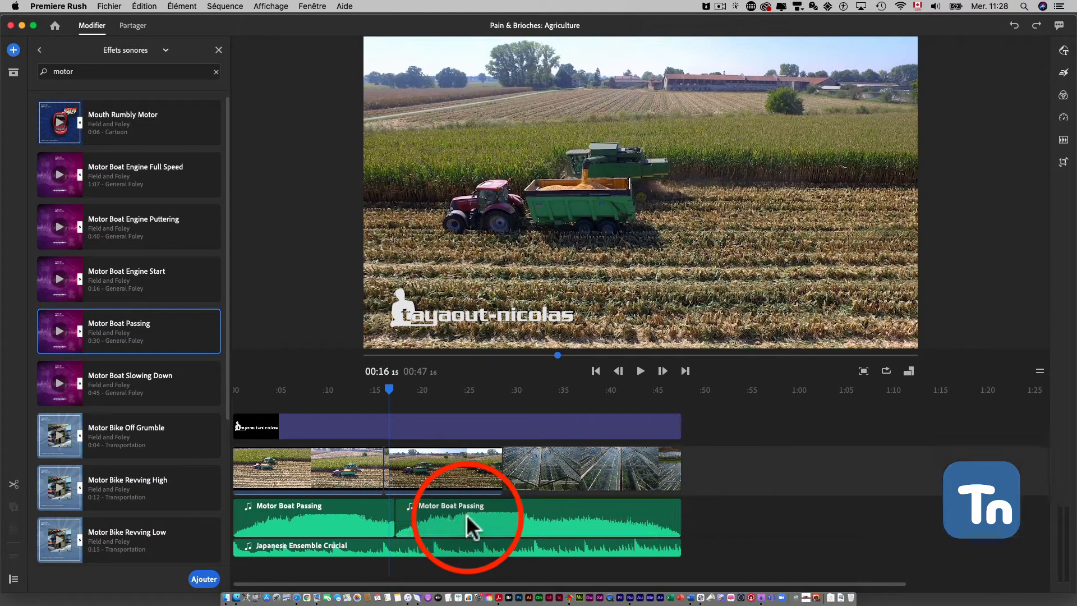
key("super+z")
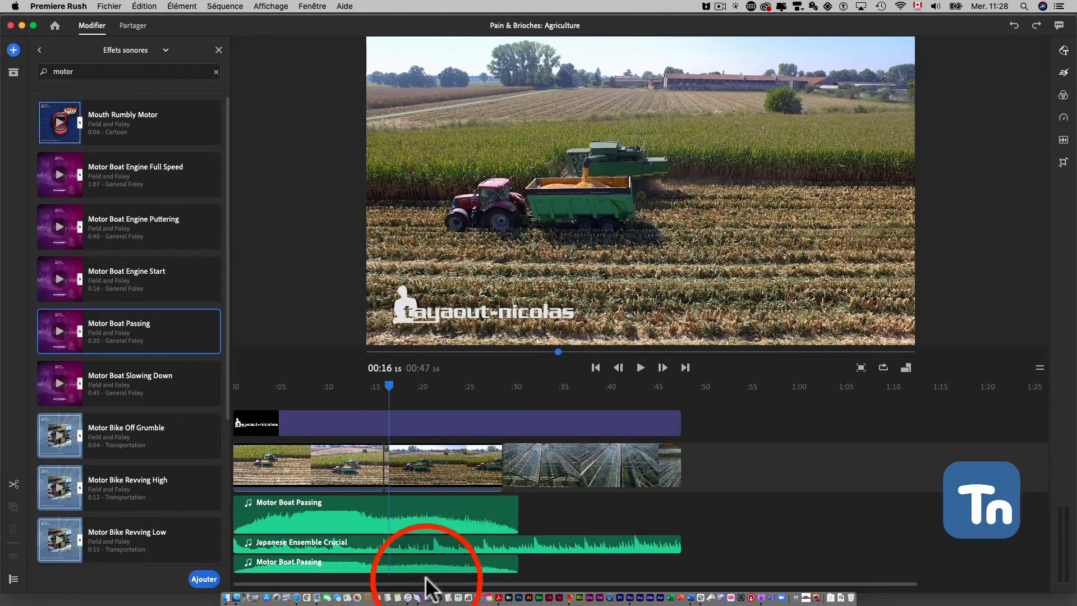
left_click_drag(409, 575, 849, 513)
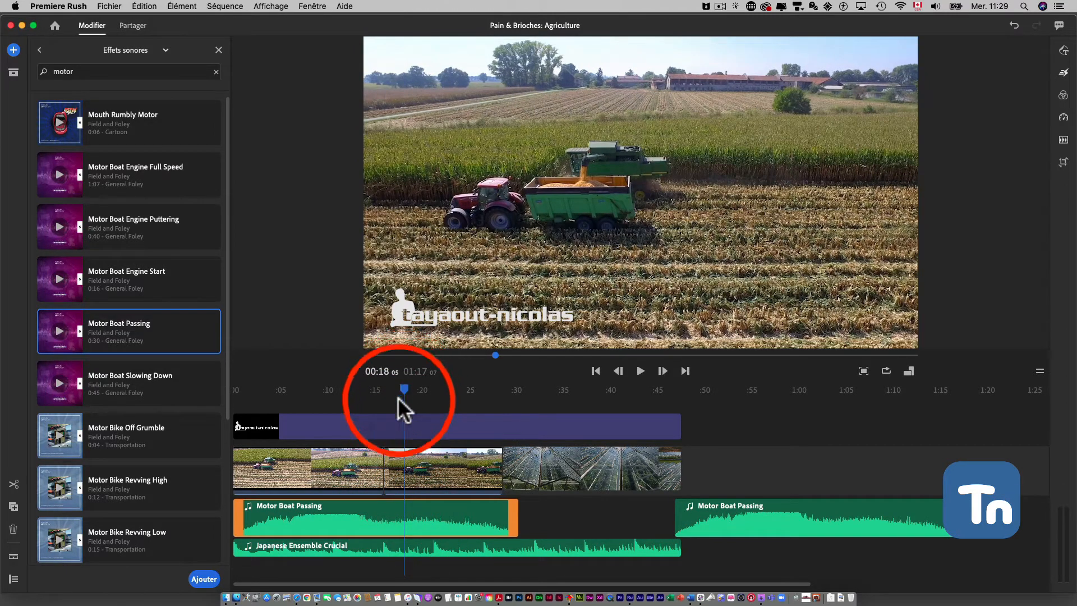
- Split the first Motor Boat Passing clip at 00:18 and delete the part after the cut
left_click(14, 484)
left_click(449, 510)
key("Delete")
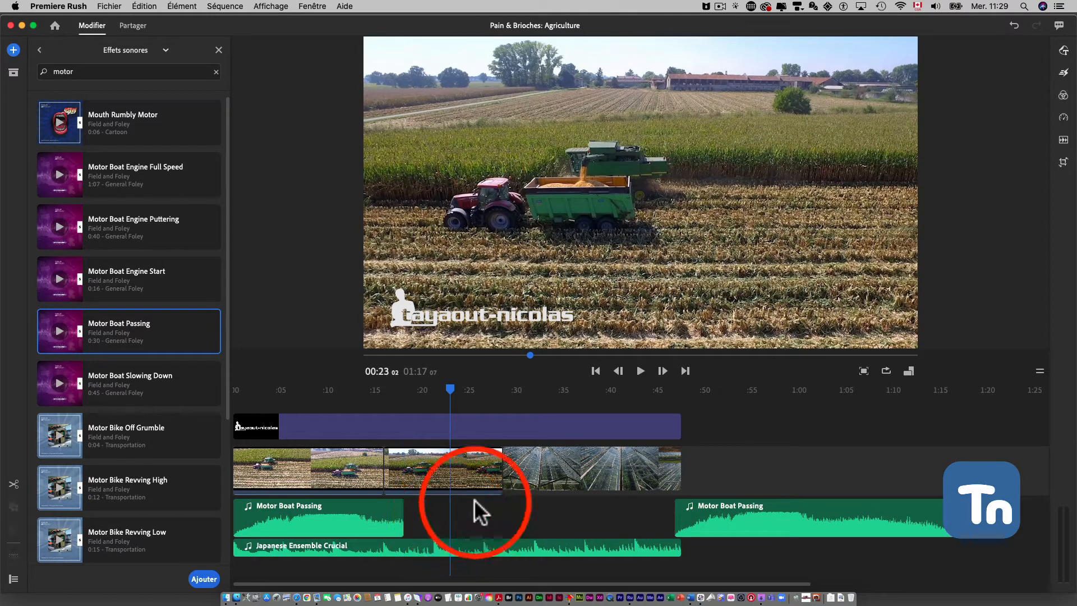
- Split the second Motor Boat Passing clip at 00:57 and delete the part before the cut
left_click_drag(459, 386, 792, 425)
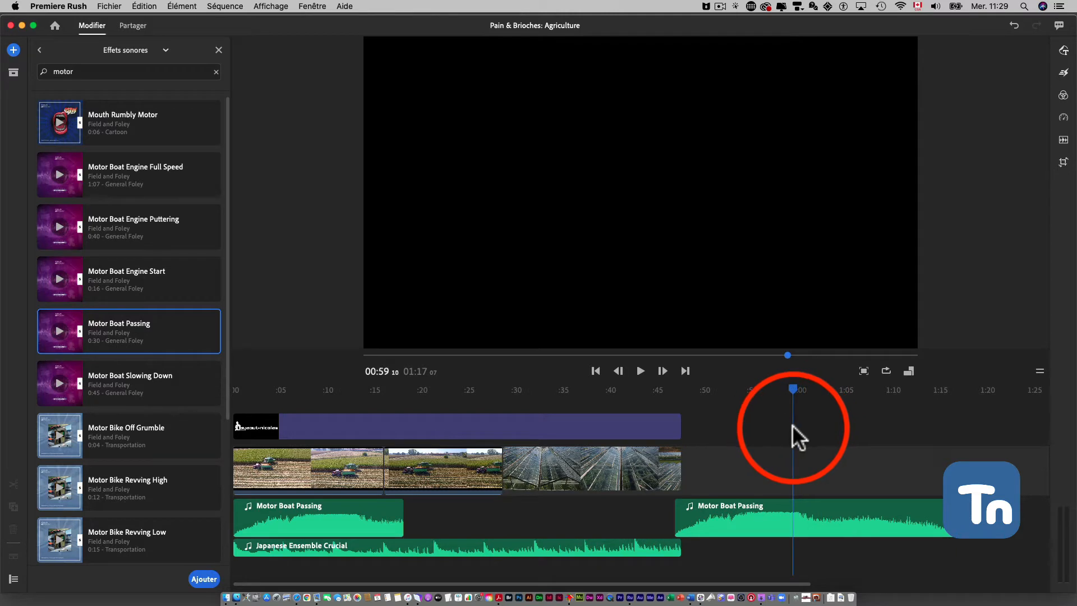
left_click(773, 522)
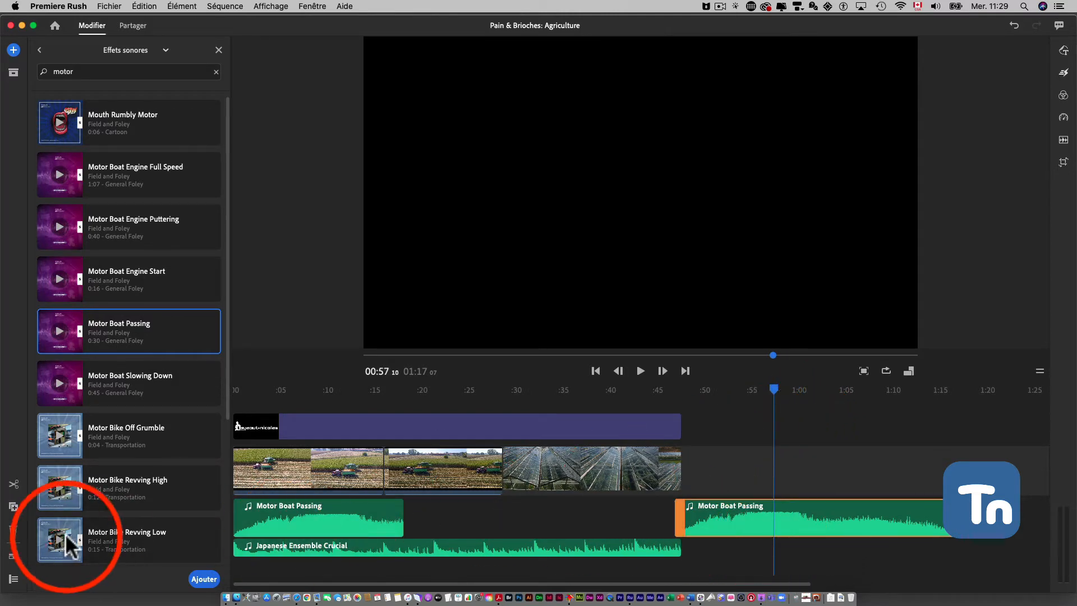
left_click(13, 486)
left_click(709, 524)
key("Delete")
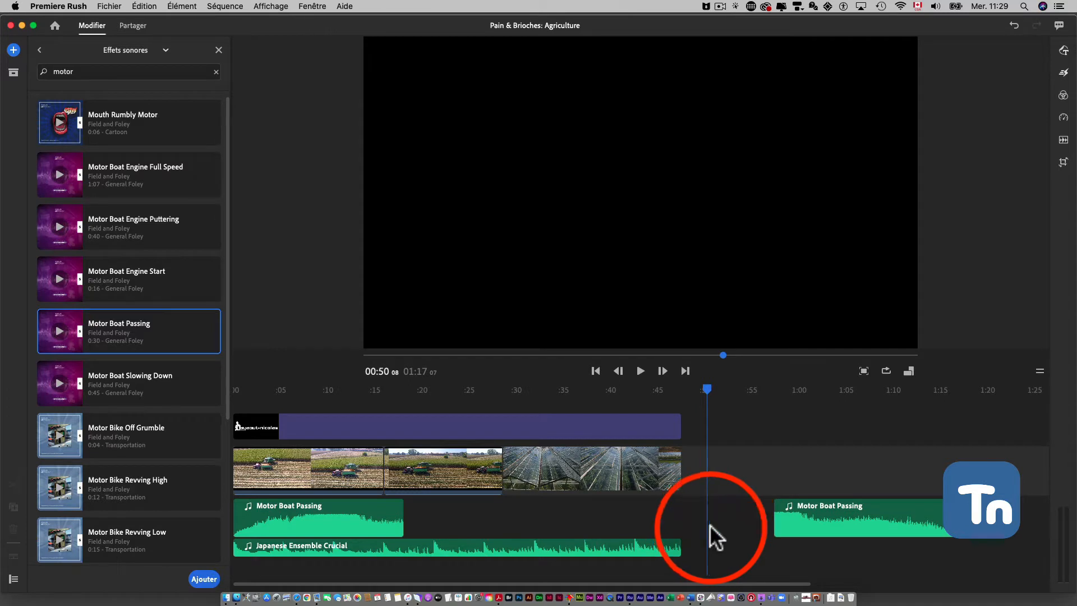
- Try joining the shortened copy to the end of the first Motor Boat Passing clip, and move it back out to about 0:50
left_click_drag(830, 522, 458, 527)
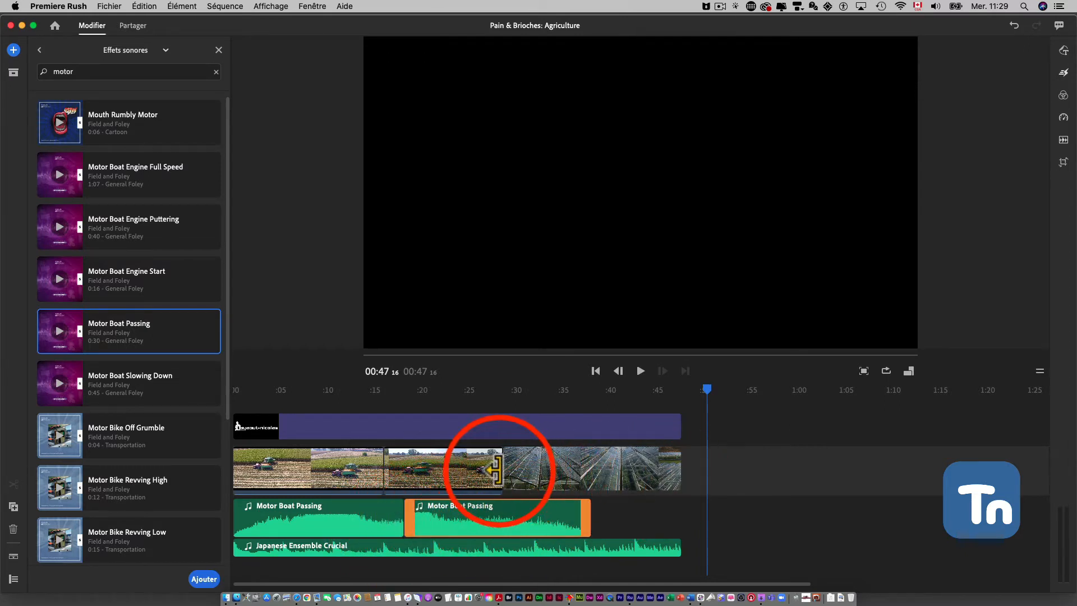
left_click_drag(493, 470, 560, 477)
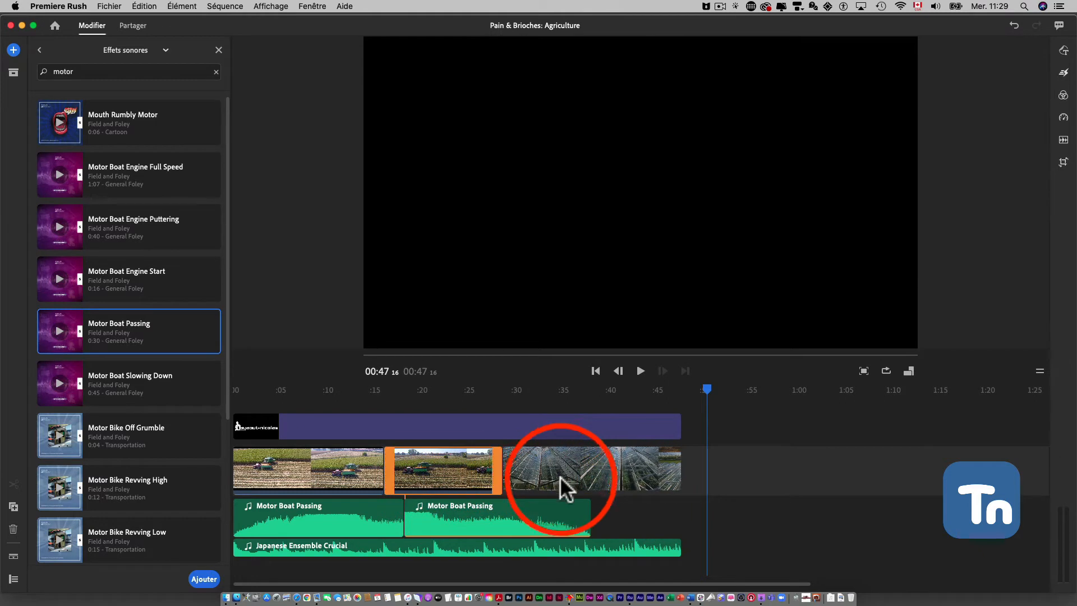
left_click_drag(409, 510, 737, 508)
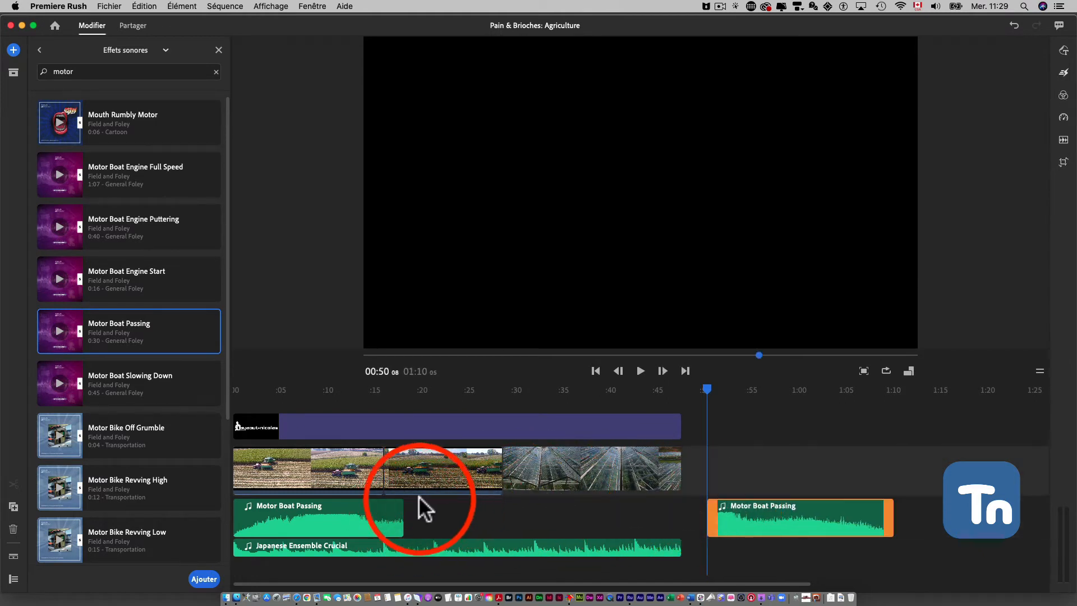
- Extend the first Motor Boat Passing clip to end with the second video clip, and delete the shortened copy
left_click_drag(402, 512, 513, 511)
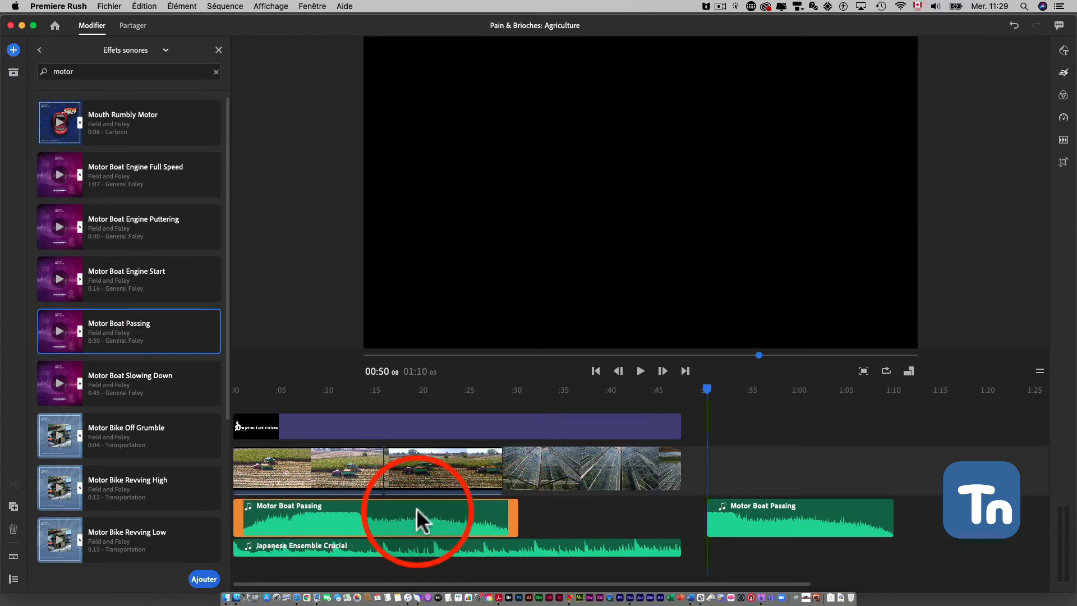
left_click_drag(516, 511, 494, 512)
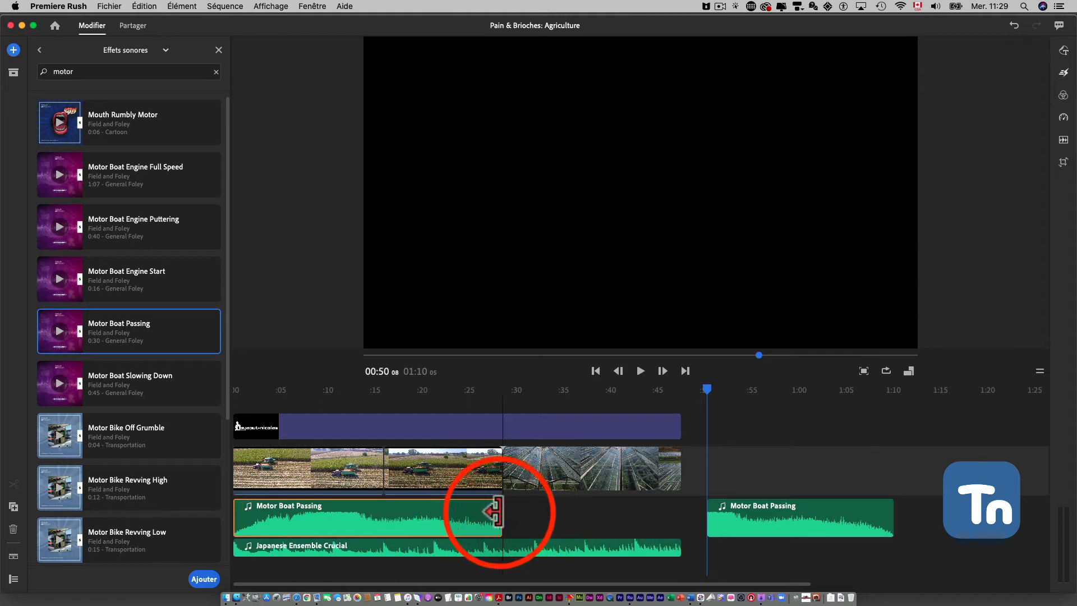
left_click(746, 501)
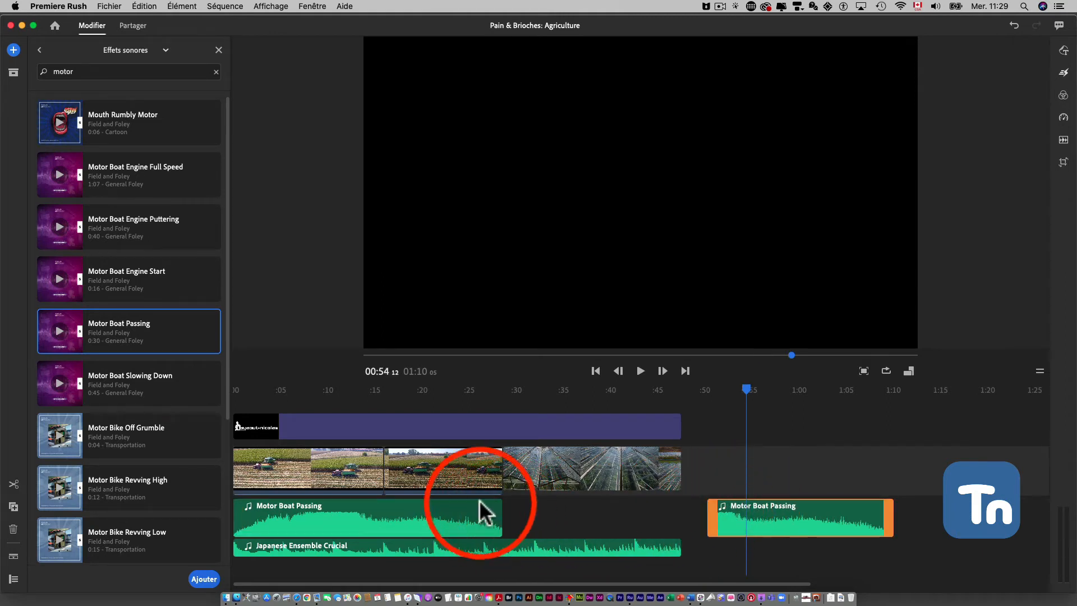
key("Delete")
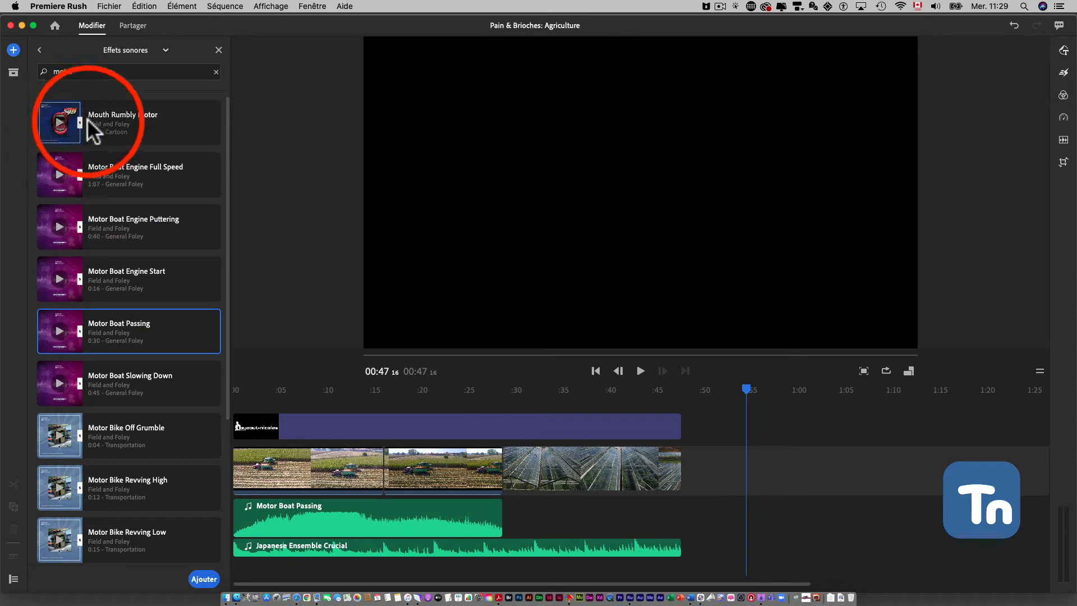
- Search the sound effects library for "drone" and browse down through the results to the Braam sounds
left_click(78, 68)
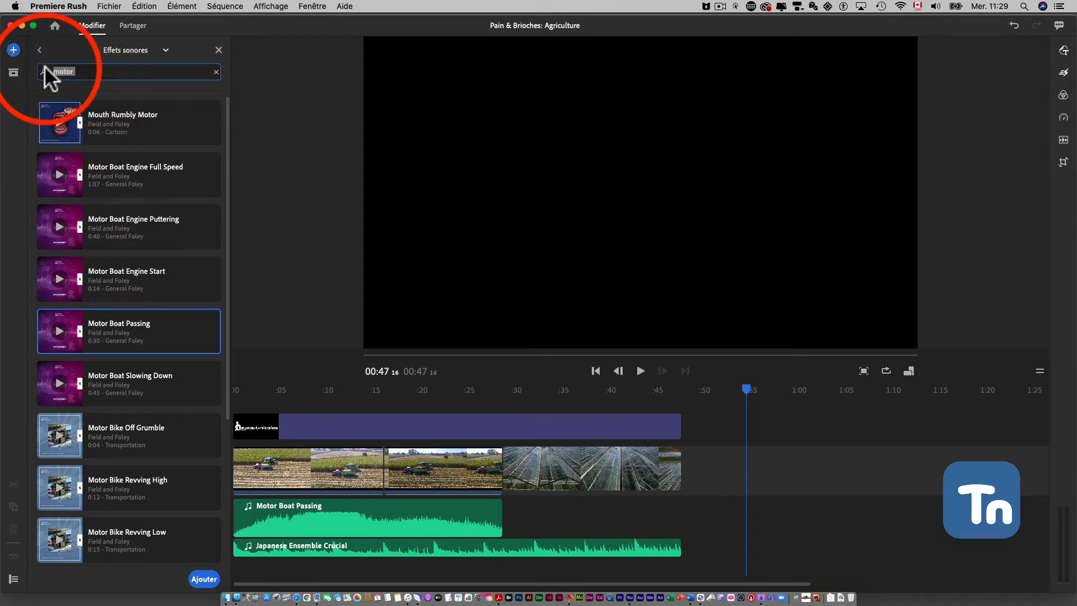
type("dro")
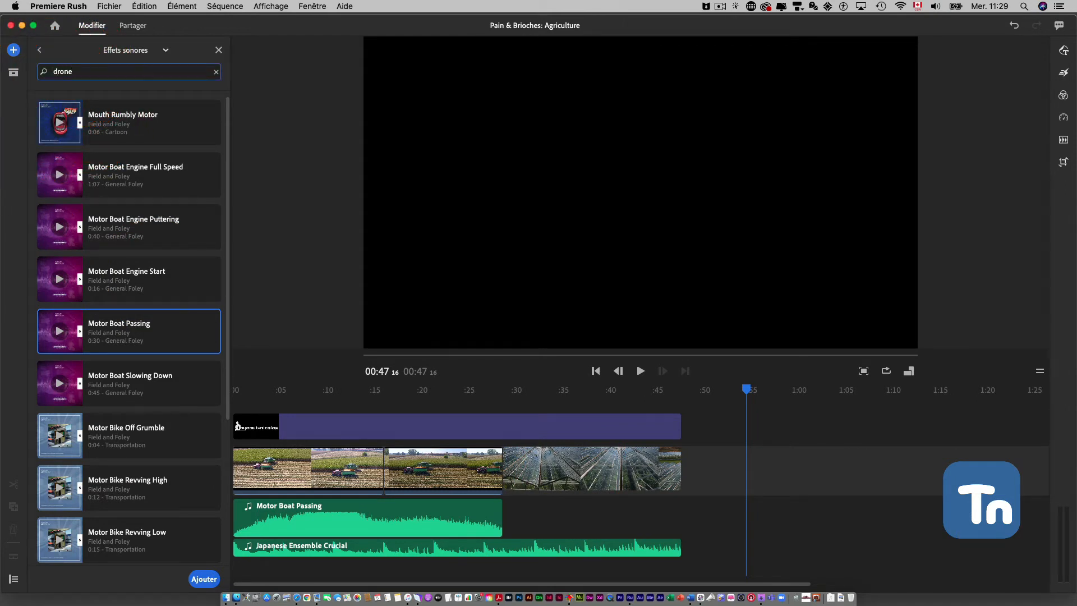
type("ne")
key("Return")
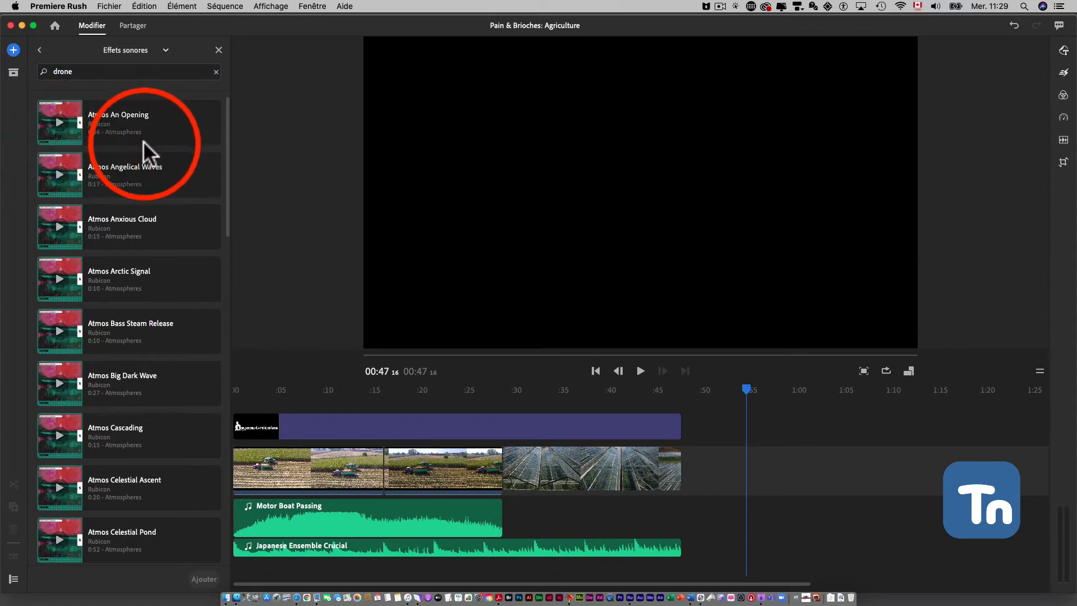
scroll(103, 361, "down", 15)
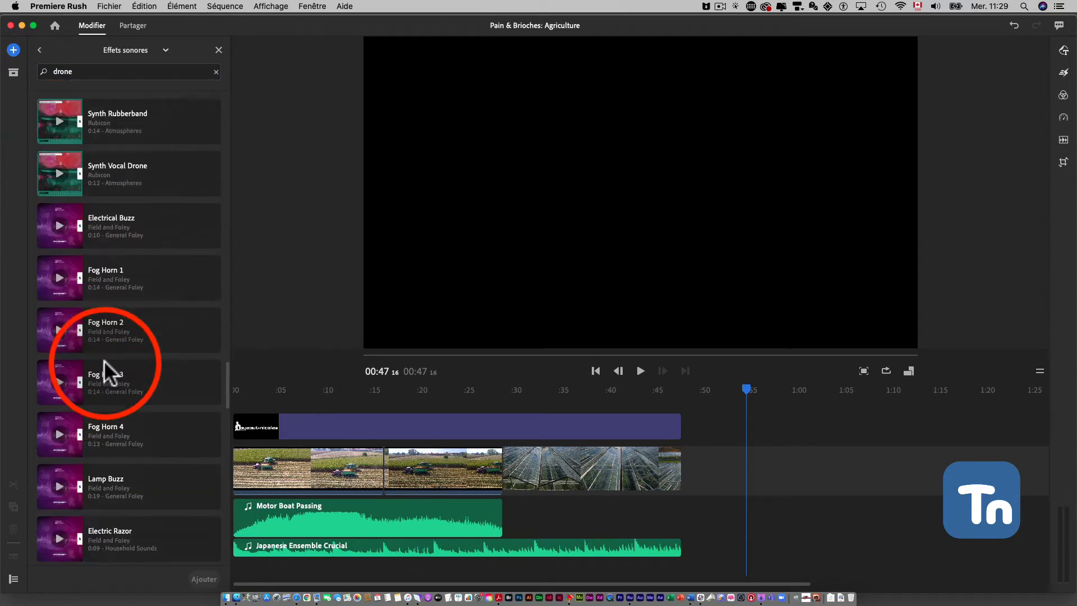
scroll(74, 380, "down", 2)
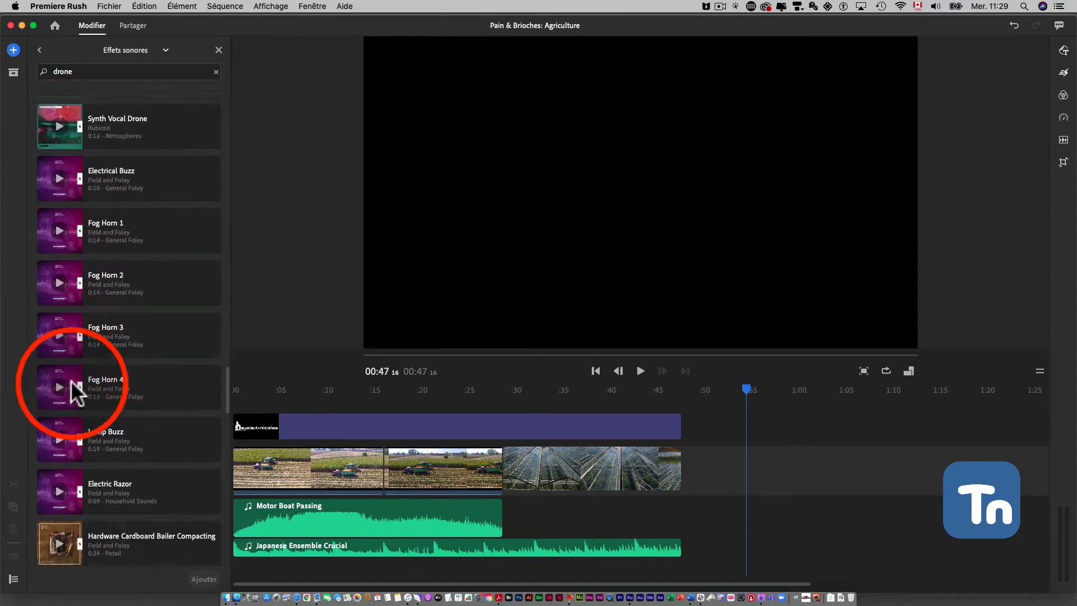
scroll(71, 380, "down", 10)
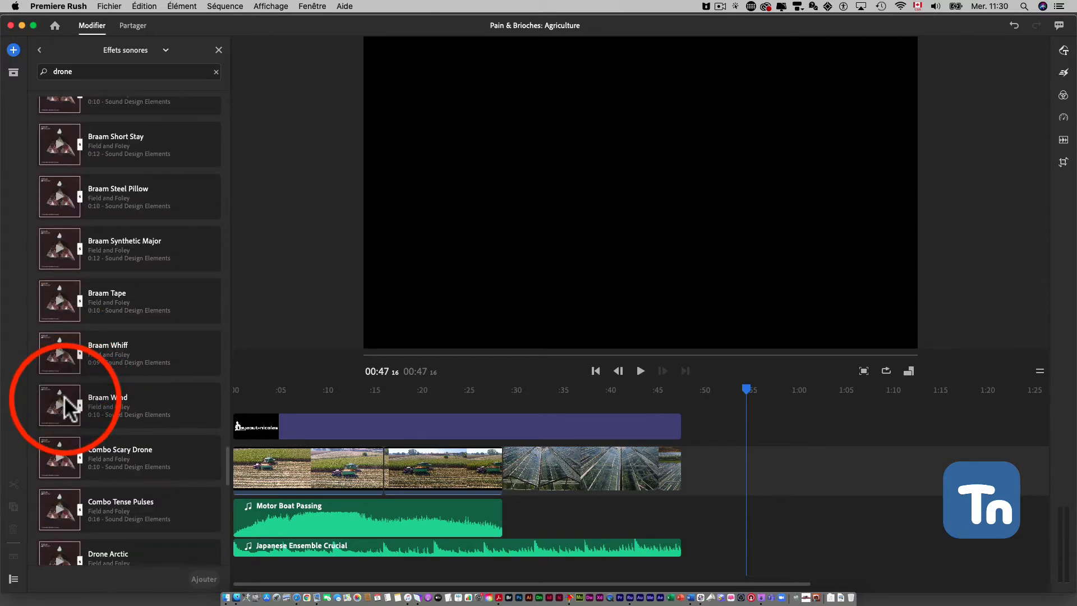
- Preview the Braam Wind sound effect, add it to the timeline, and place it directly after Motor Boat Passing
left_click(58, 401)
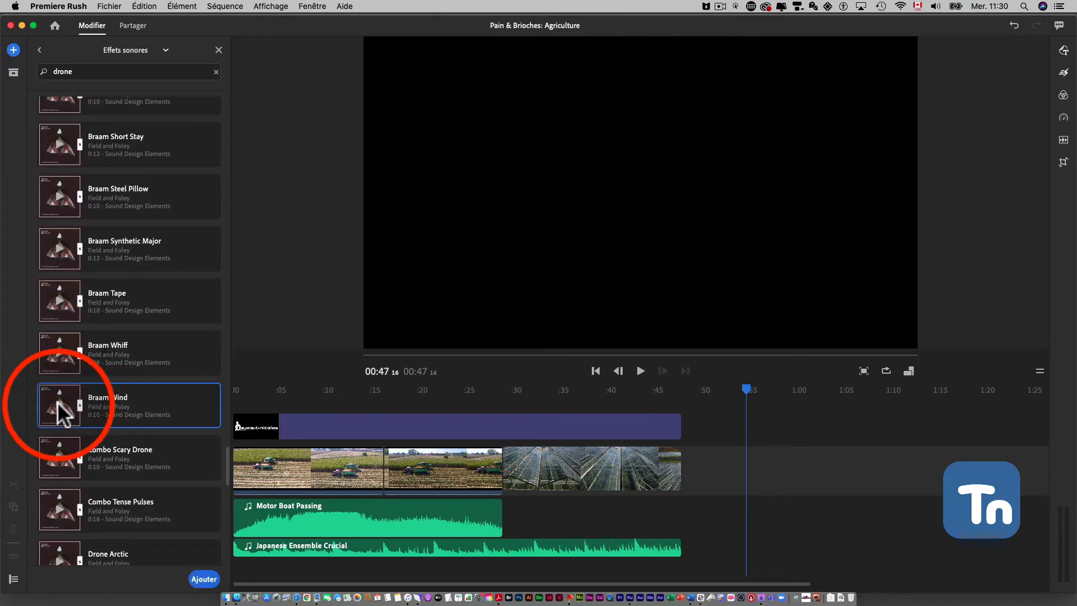
key("space")
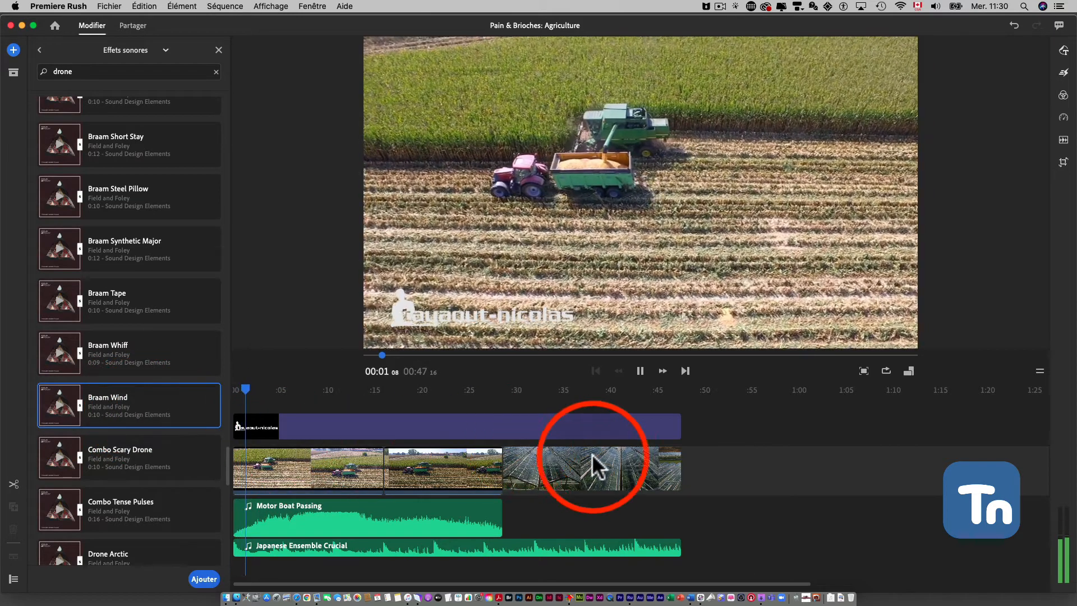
left_click(719, 398)
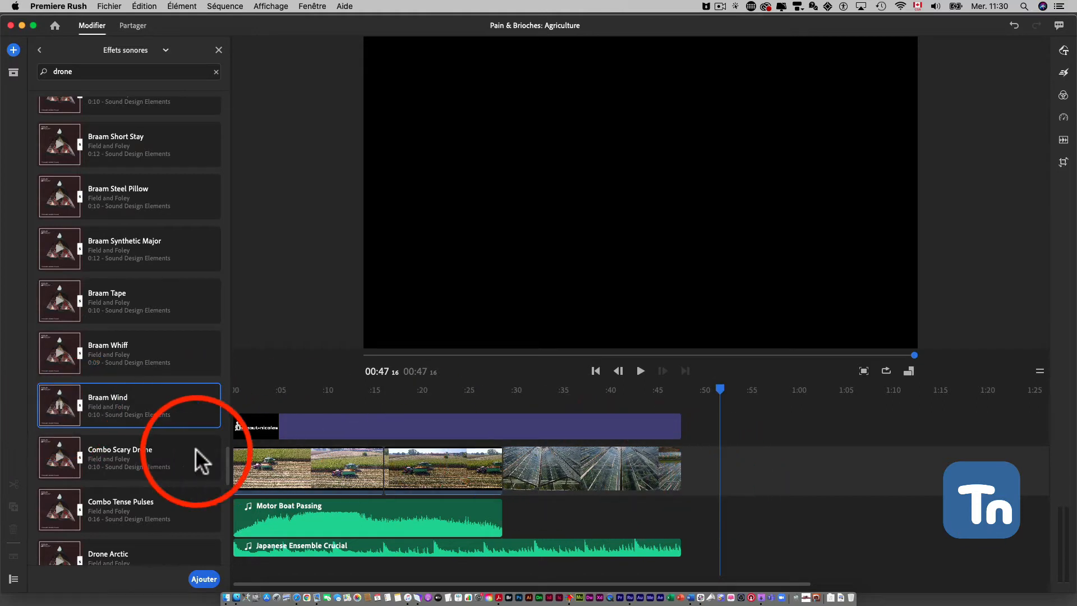
left_click(204, 579)
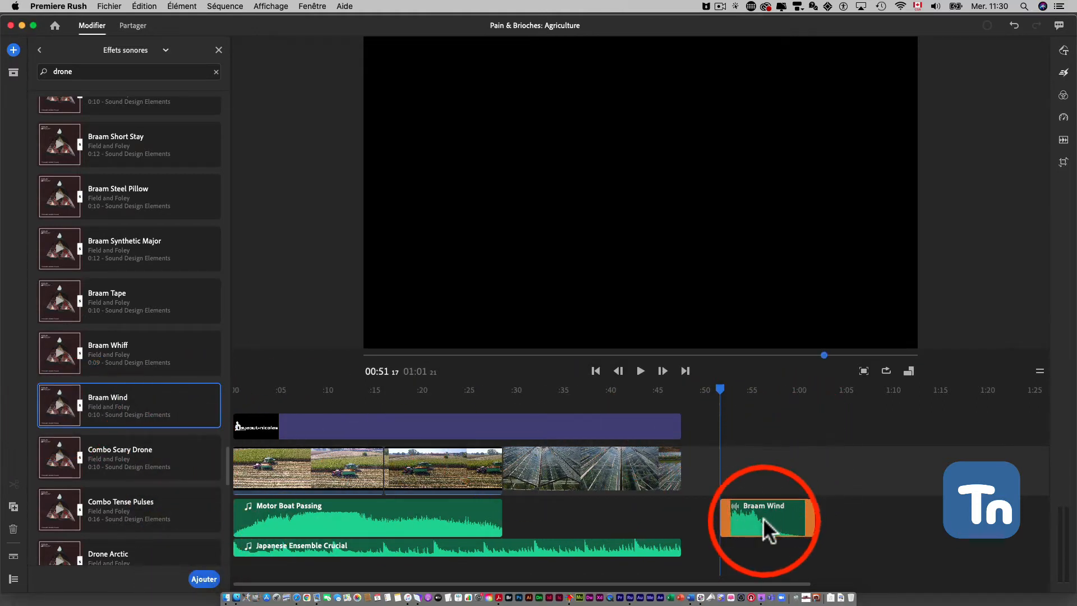
left_click_drag(763, 521, 565, 526)
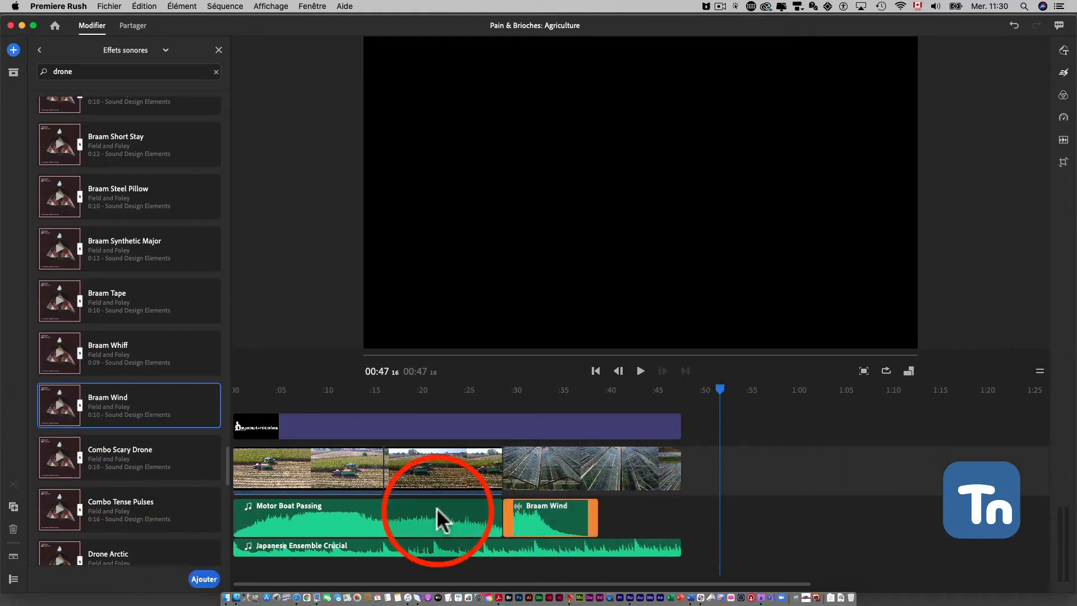
- Preview the Drone Pulses sound effect and delete the Braam Wind clip from the timeline
scroll(148, 447, "down", 5)
scroll(148, 447, "down", 6)
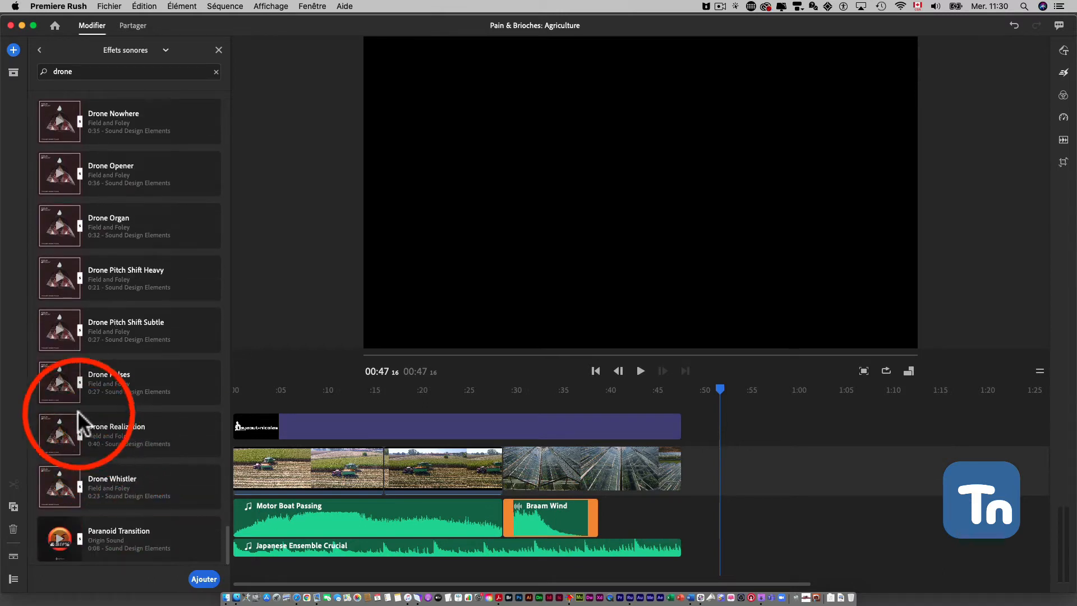
left_click(59, 373)
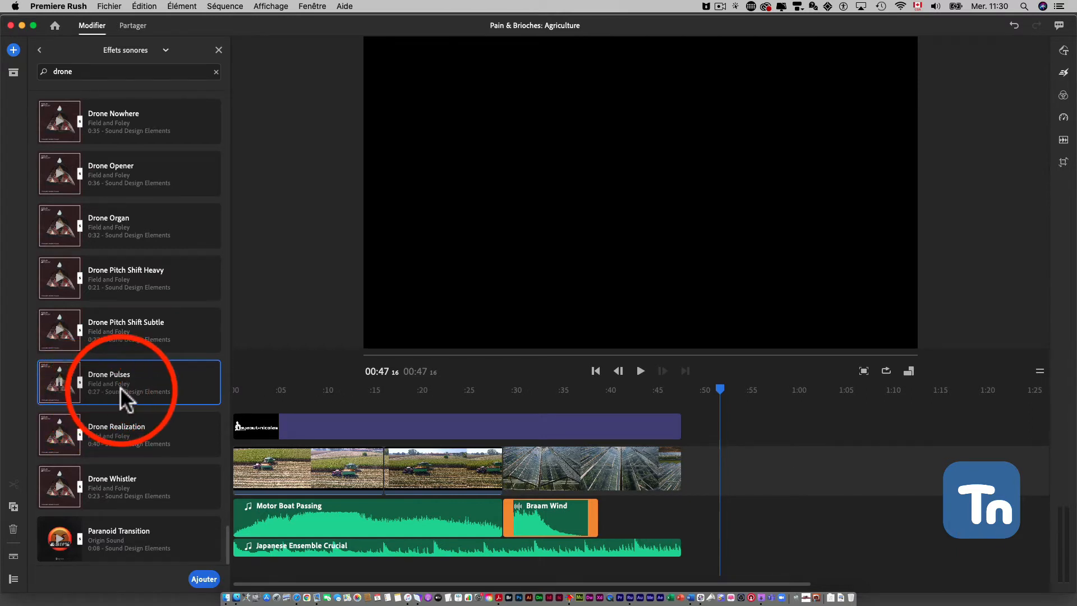
left_click(583, 512)
key("Delete")
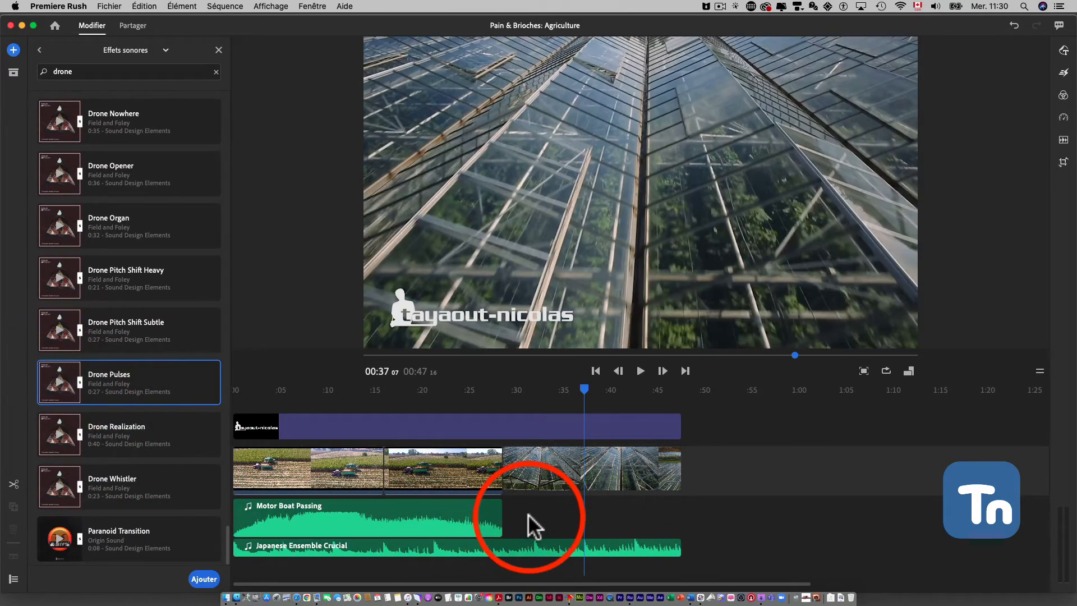
- Add Drone Pulses to the timeline directly after Motor Boat Passing and trim it to end with the video
left_click(204, 578)
left_click_drag(678, 533, 586, 530)
left_click_drag(757, 516, 678, 517)
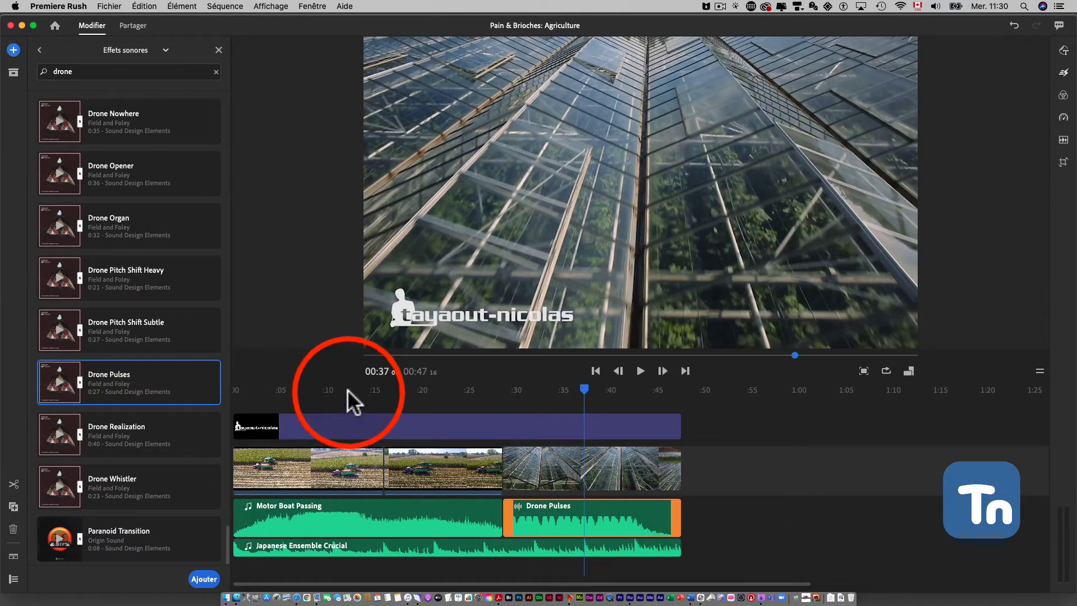
- Set the volume of the Motor Boat Passing clip to 23
left_click(272, 390)
left_click(231, 390)
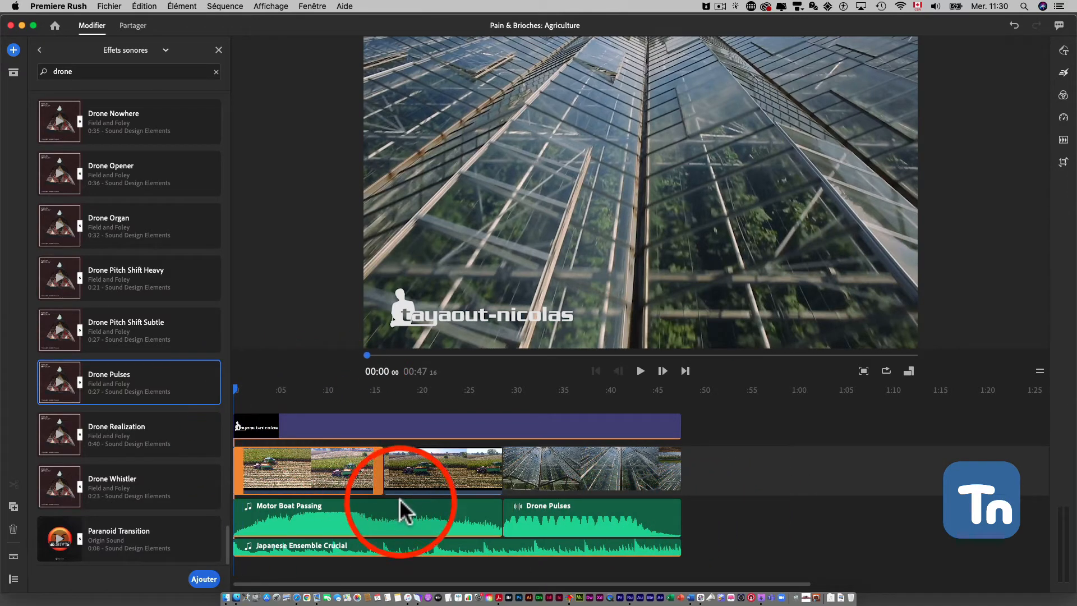
left_click(412, 516)
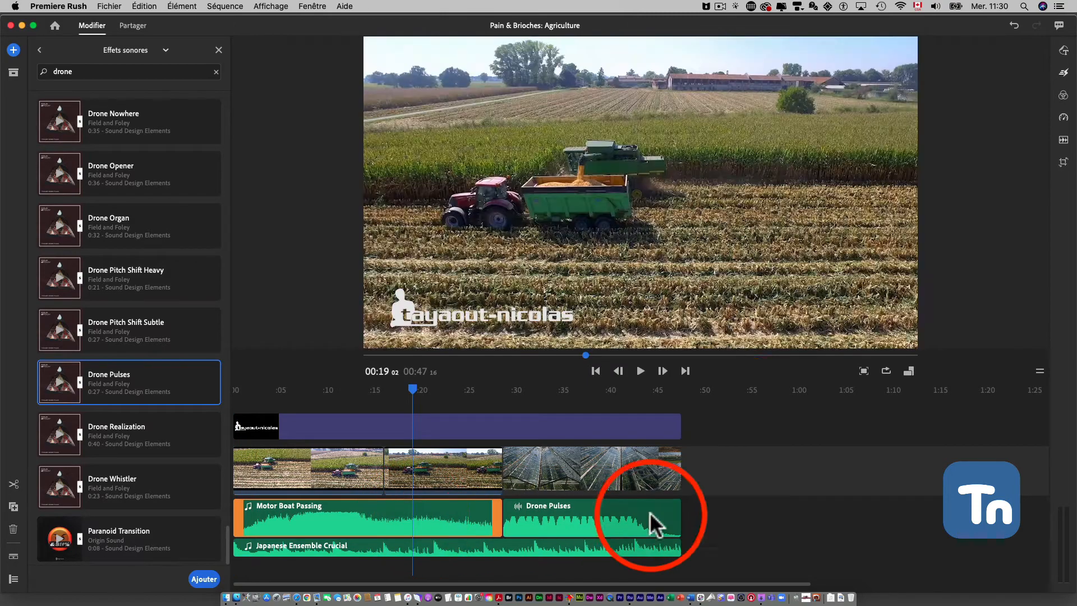
left_click(1063, 140)
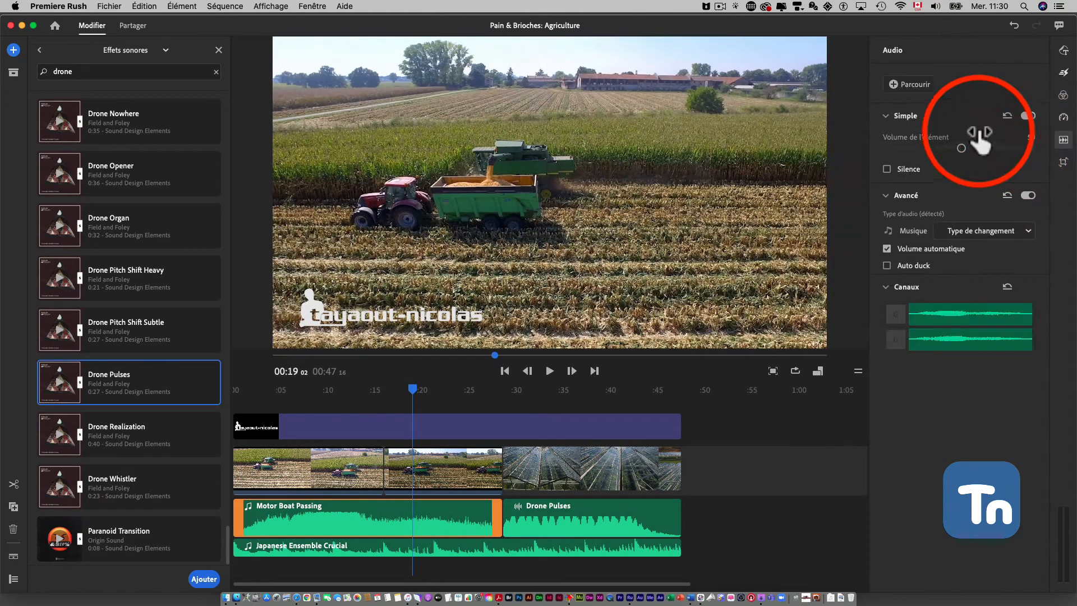
left_click_drag(961, 147, 924, 147)
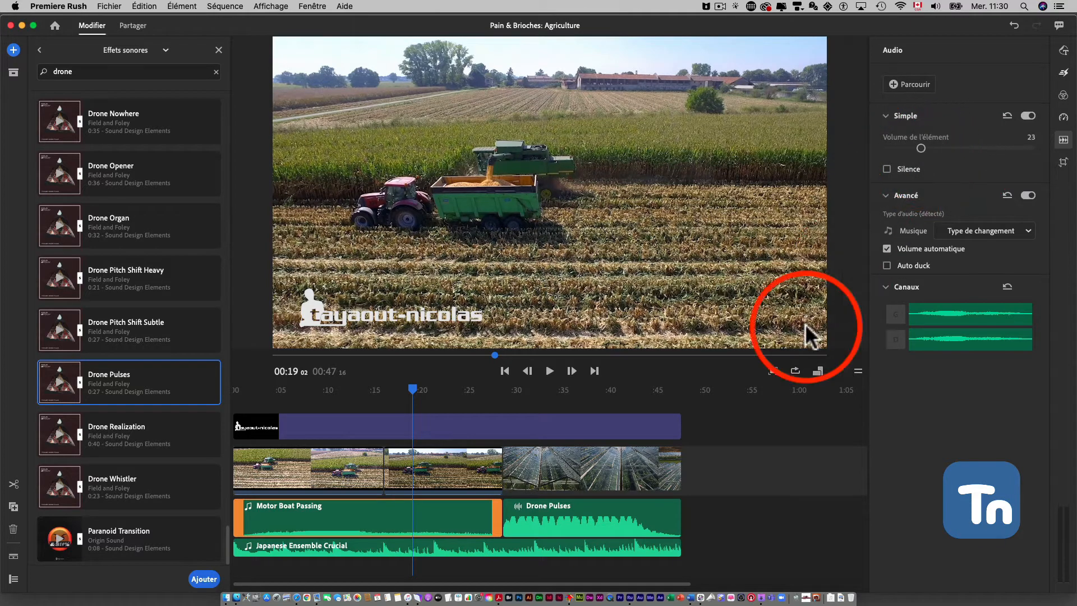
- Set the Drone Pulses clip's volume to 15 and play the video from the start
left_click(617, 519)
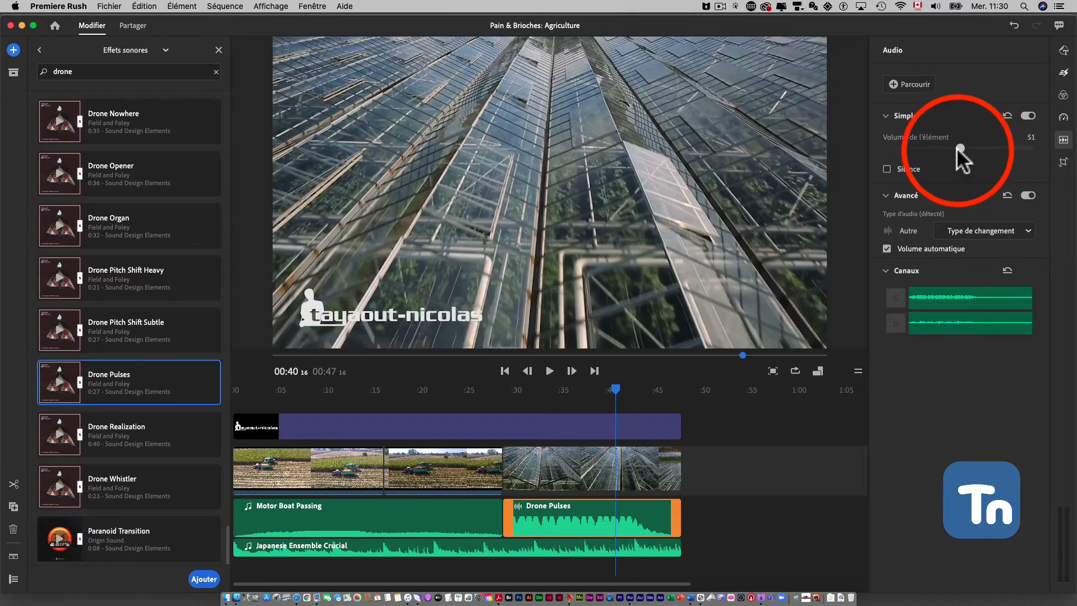
left_click_drag(957, 147, 907, 150)
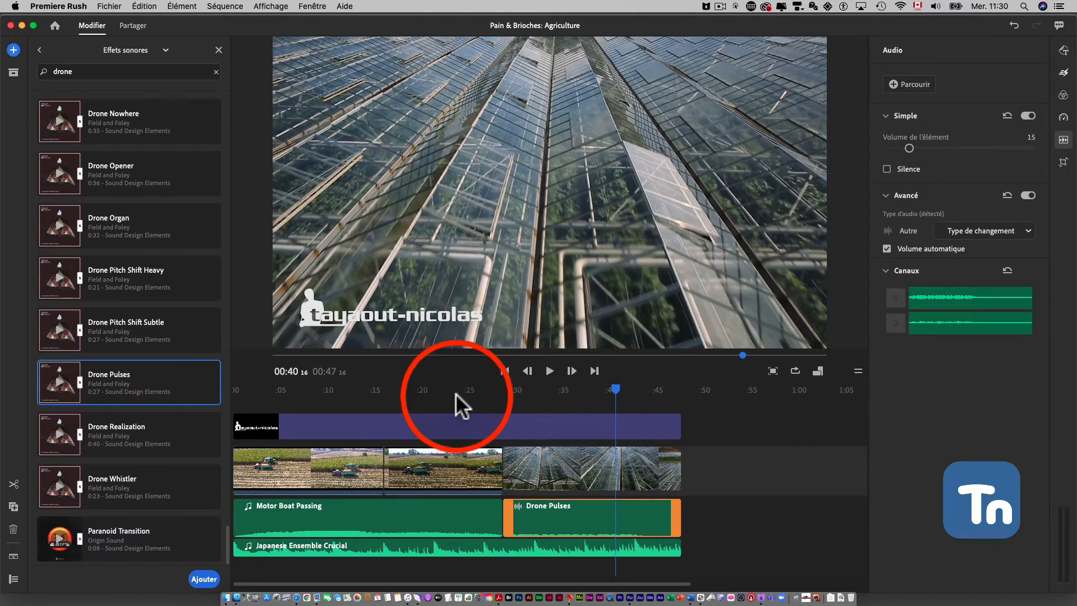
left_click_drag(458, 391, 221, 392)
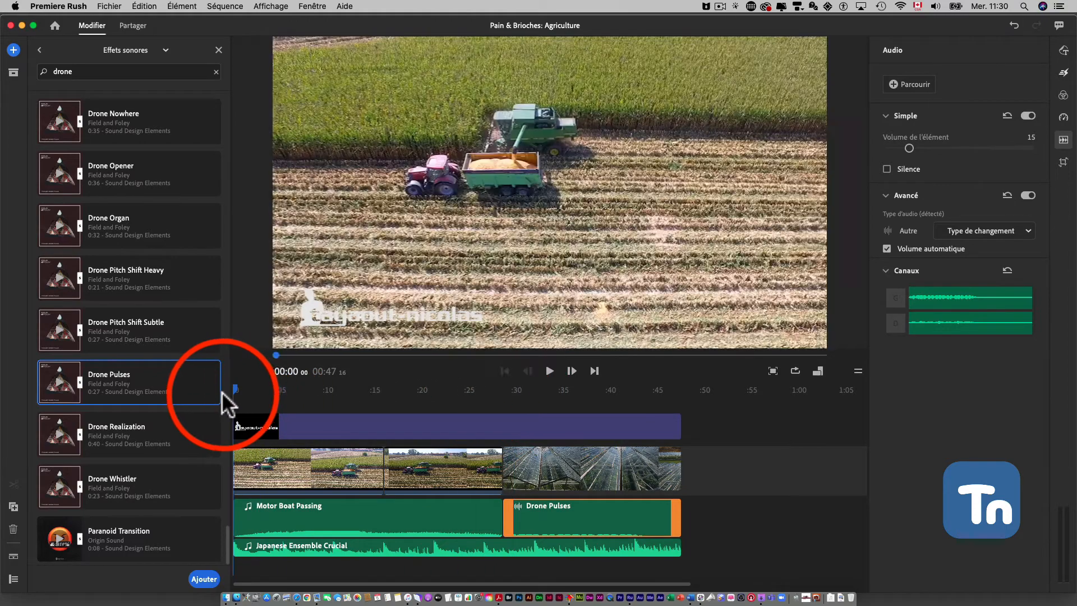
left_click(308, 470)
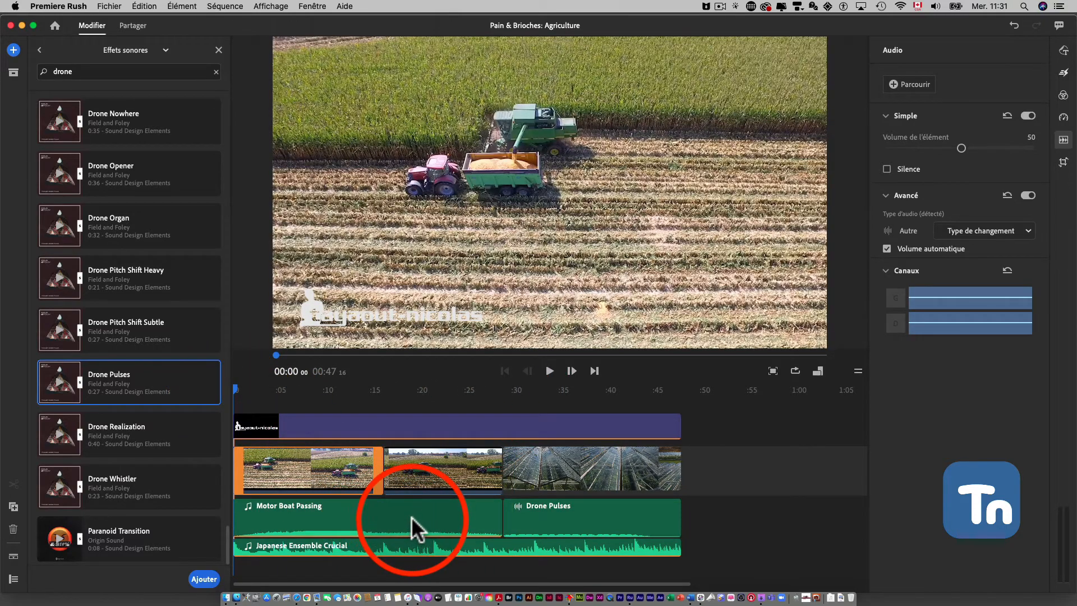
key("space")
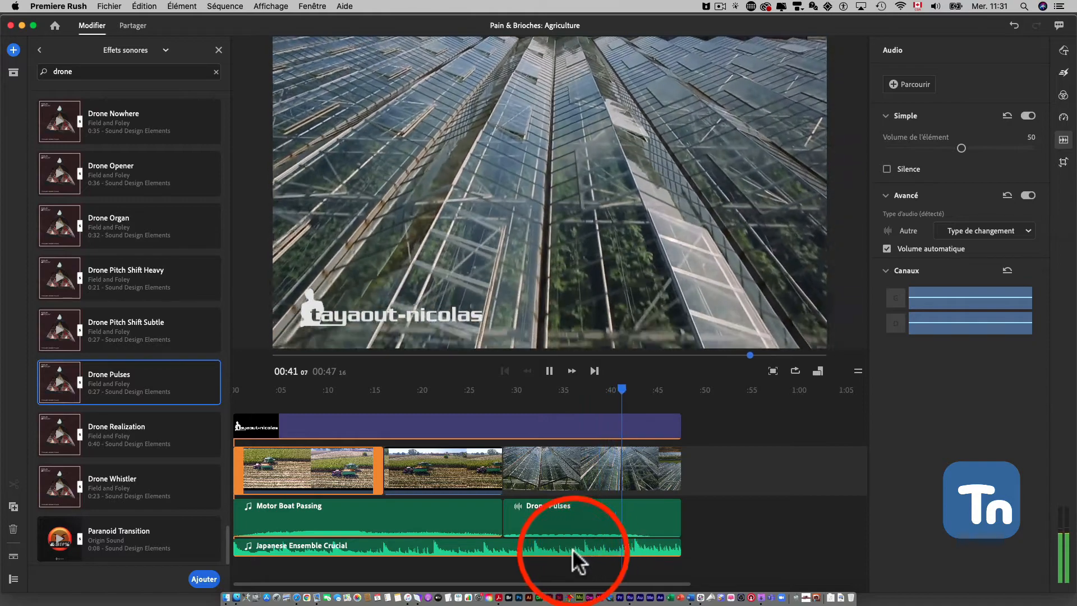
- Raise the Drone Pulses volume first to 28 and finally to 61, playing the greenhouse section after each change
left_click(577, 514)
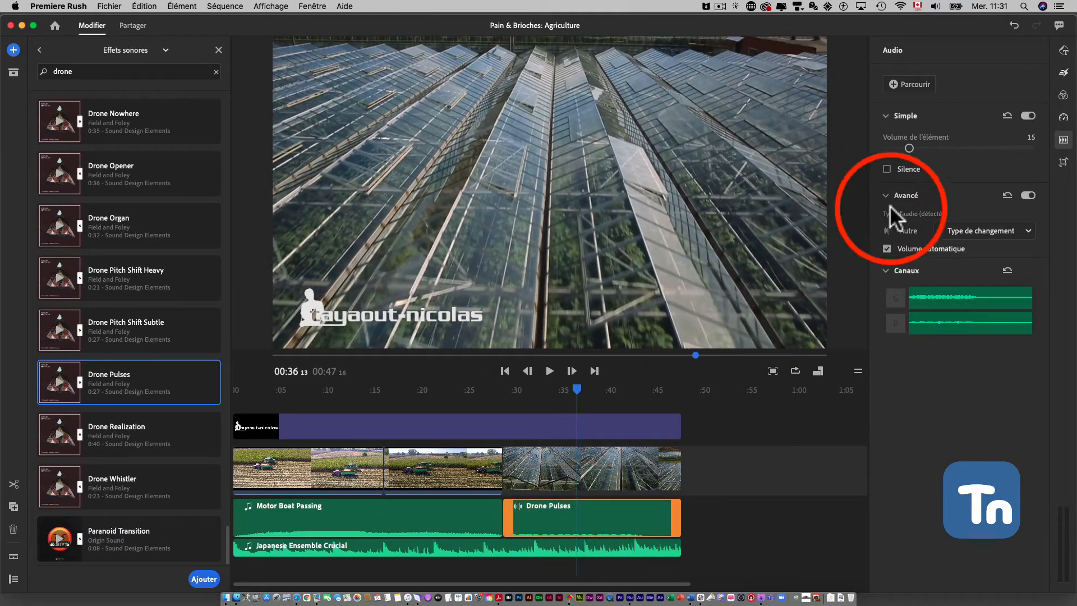
left_click_drag(910, 147, 927, 146)
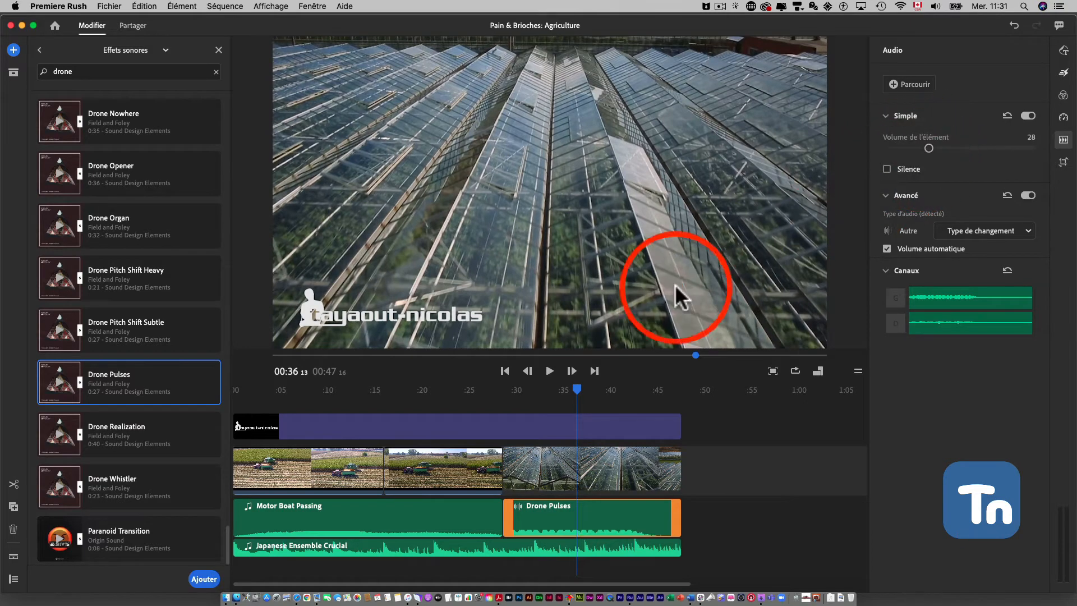
left_click(535, 390)
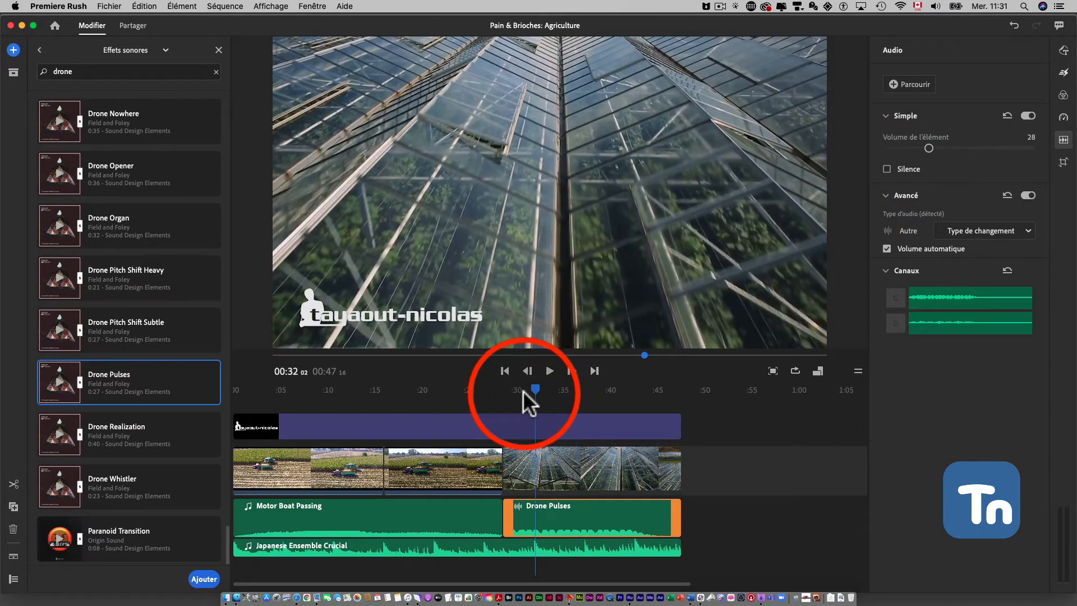
key("space")
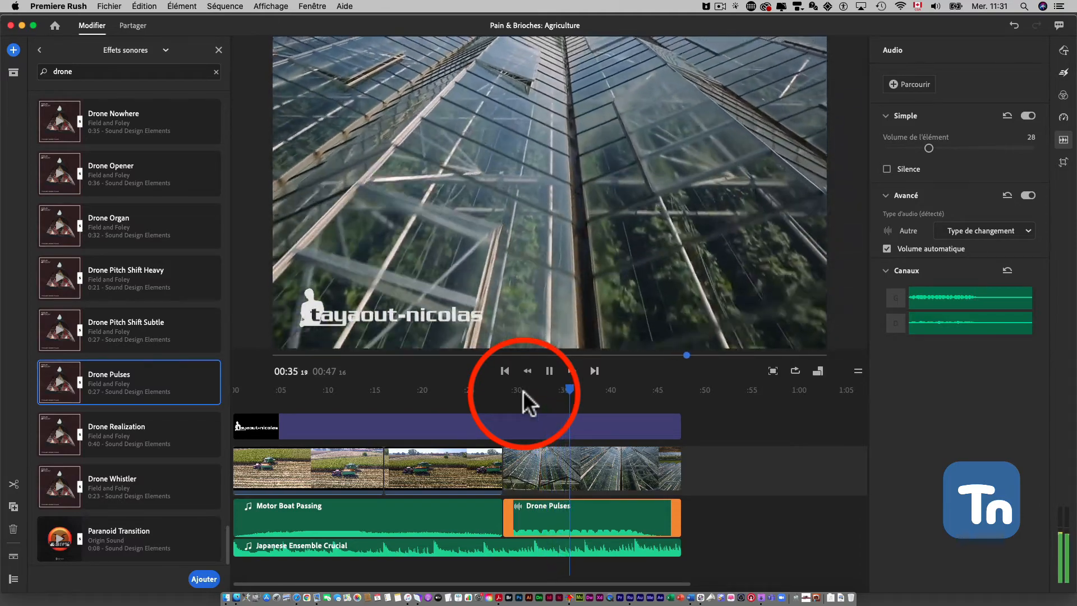
key("space")
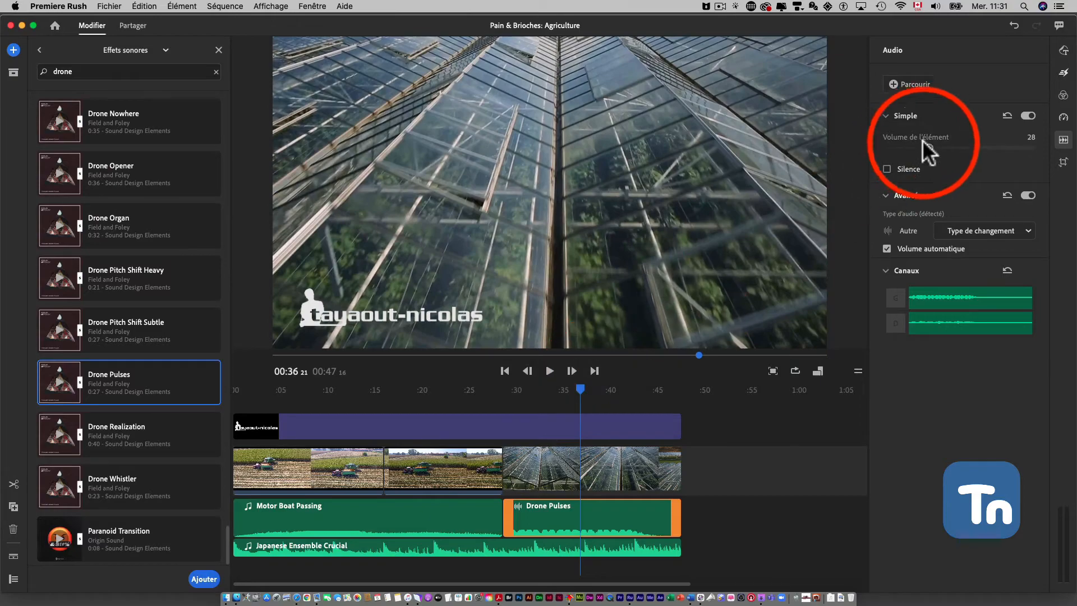
left_click_drag(954, 145, 972, 144)
key("space")
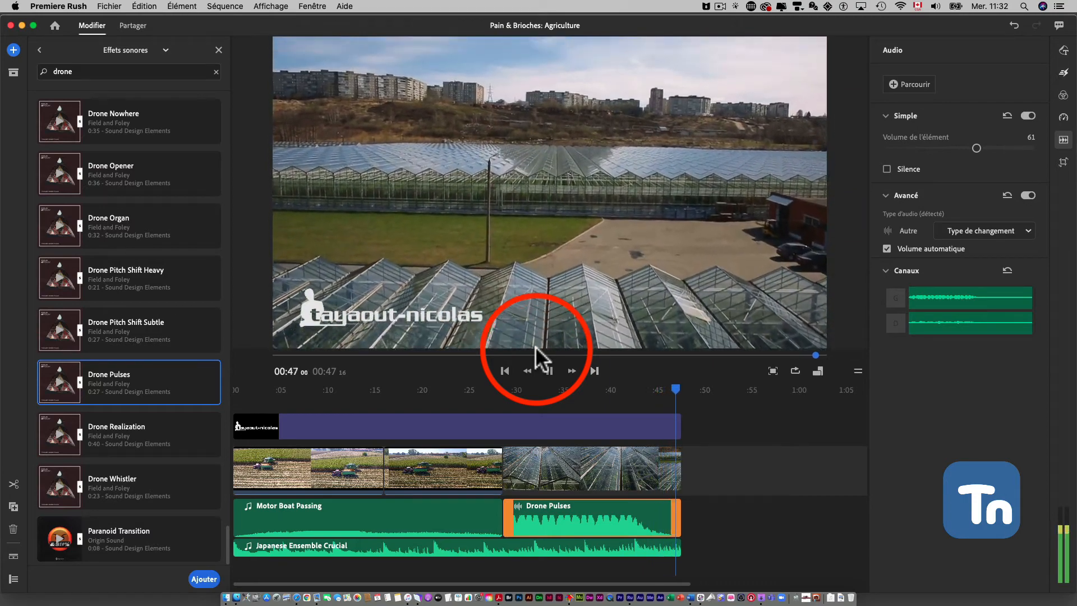
- Add a Fondu transition at the end of the last video clip and a Noir transition at the start of the first
left_click(1063, 72)
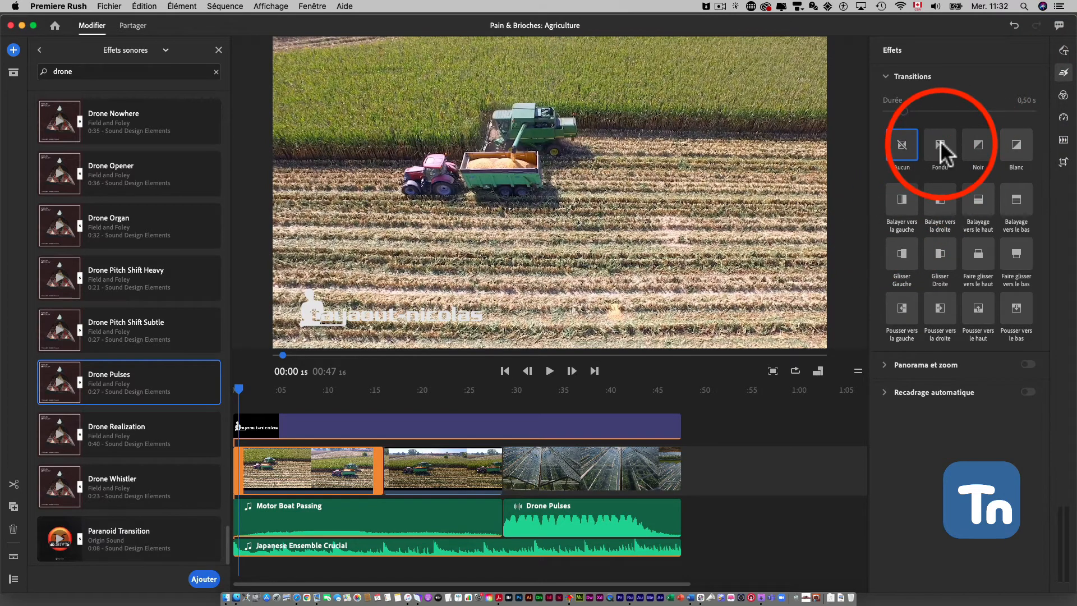
mouse_move(940, 140)
left_mouse_down()
mouse_move(926, 193)
mouse_move(680, 474)
mouse_move(692, 492)
mouse_move(680, 471)
left_mouse_up()
left_click_drag(975, 155, 238, 469)
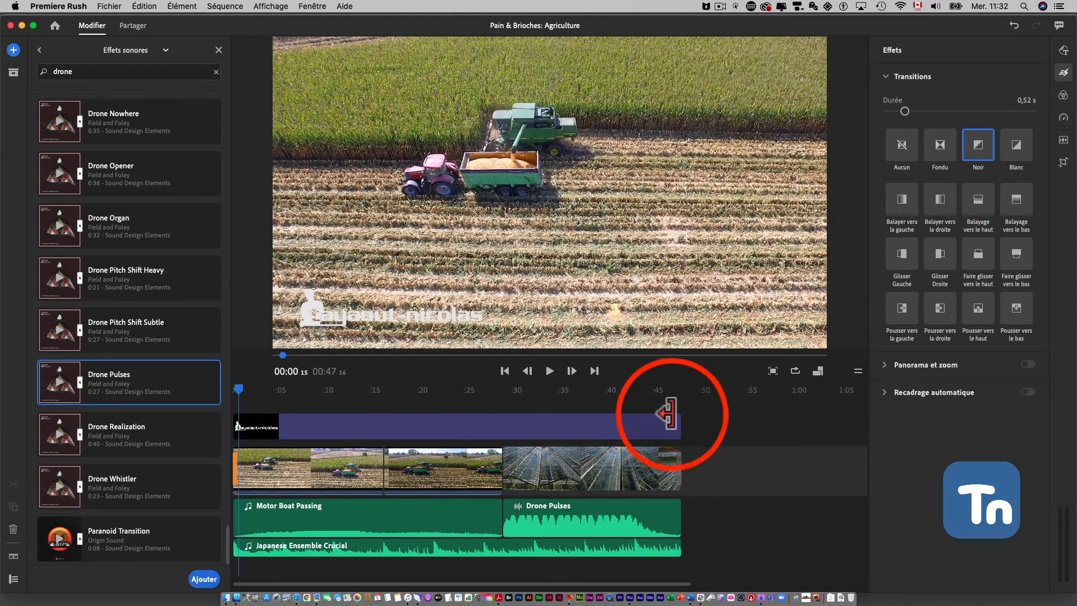
- Place the Noir transition separately on the end and start of the logo title clip, and undo the last placement
left_click(644, 424)
mouse_move(968, 159)
left_mouse_down()
mouse_move(683, 449)
mouse_move(679, 432)
left_mouse_up()
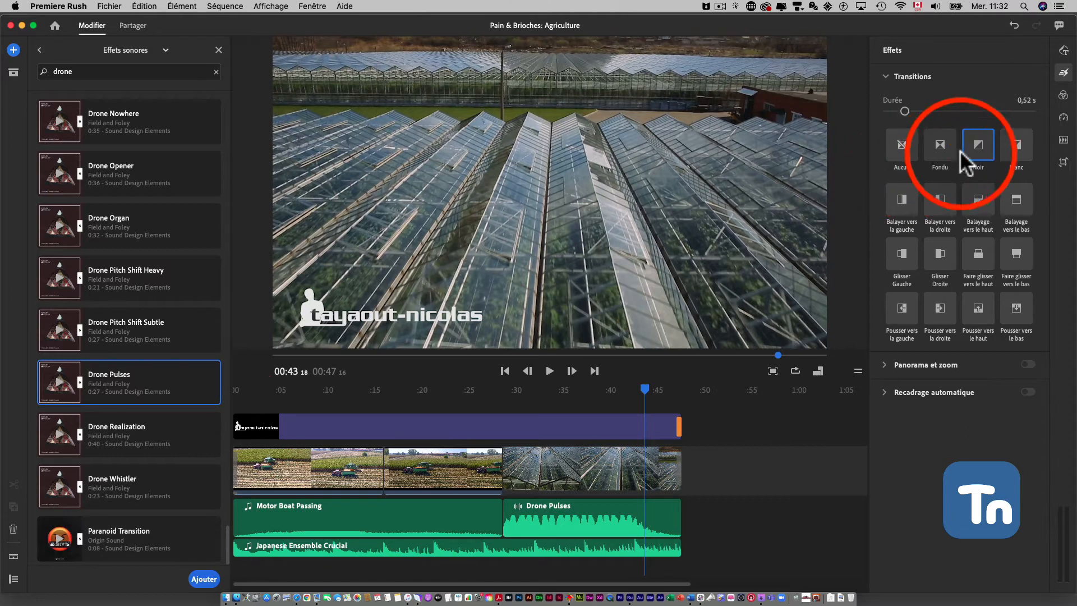
left_click_drag(978, 143, 258, 433)
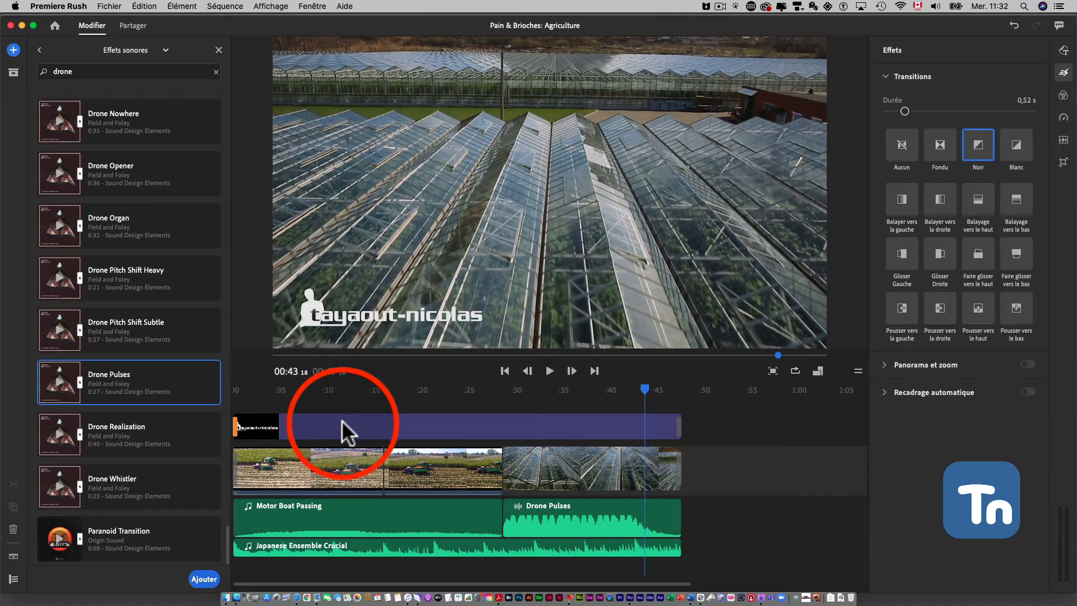
key("super+z")
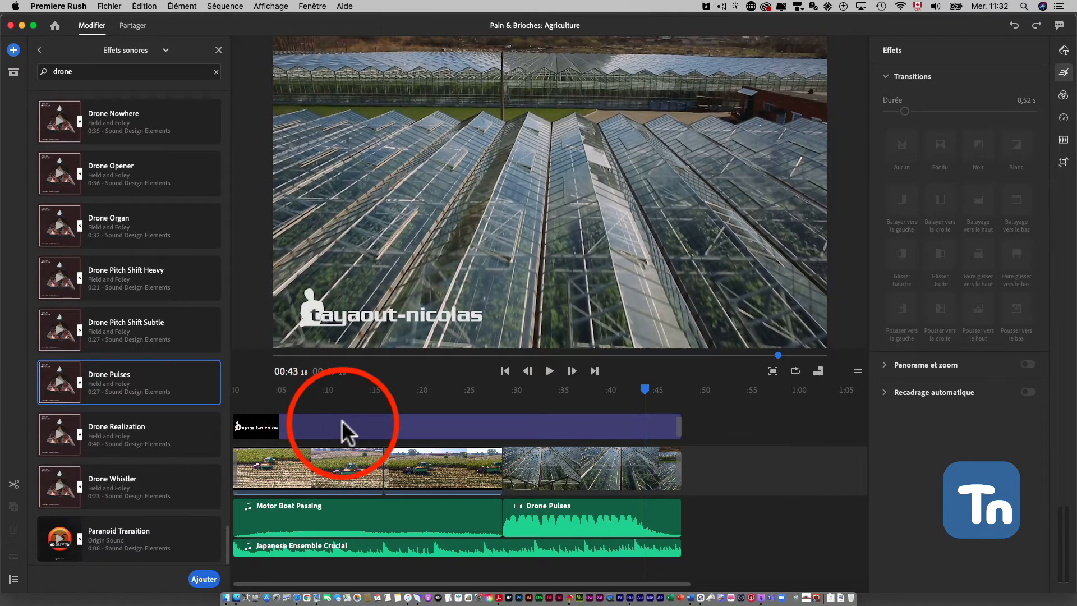
- Apply the Noir transition to both ends of the logo title clip at once
left_click(342, 420)
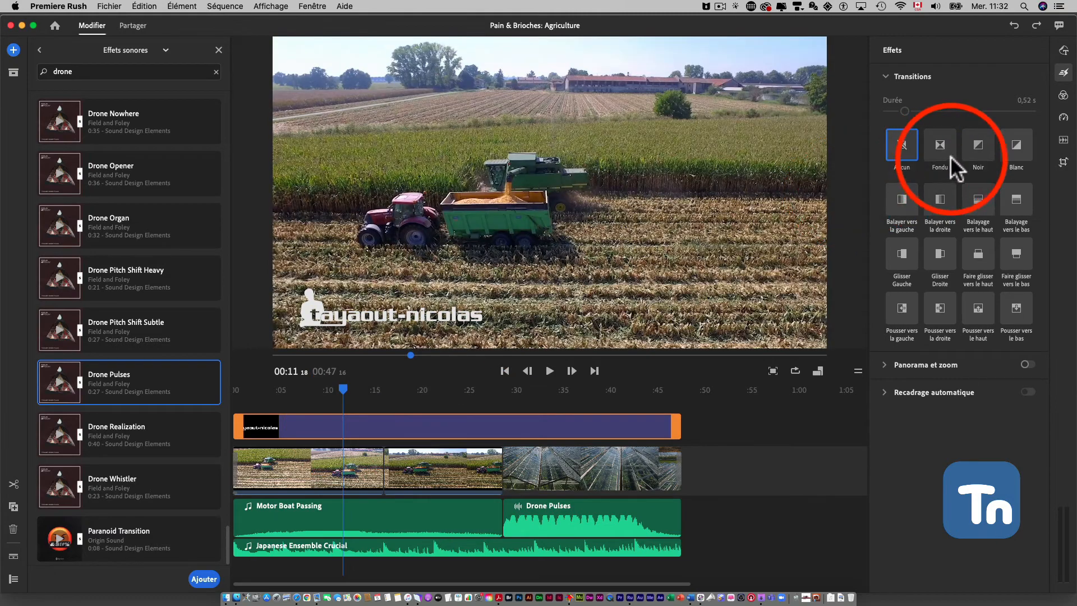
left_click(978, 147)
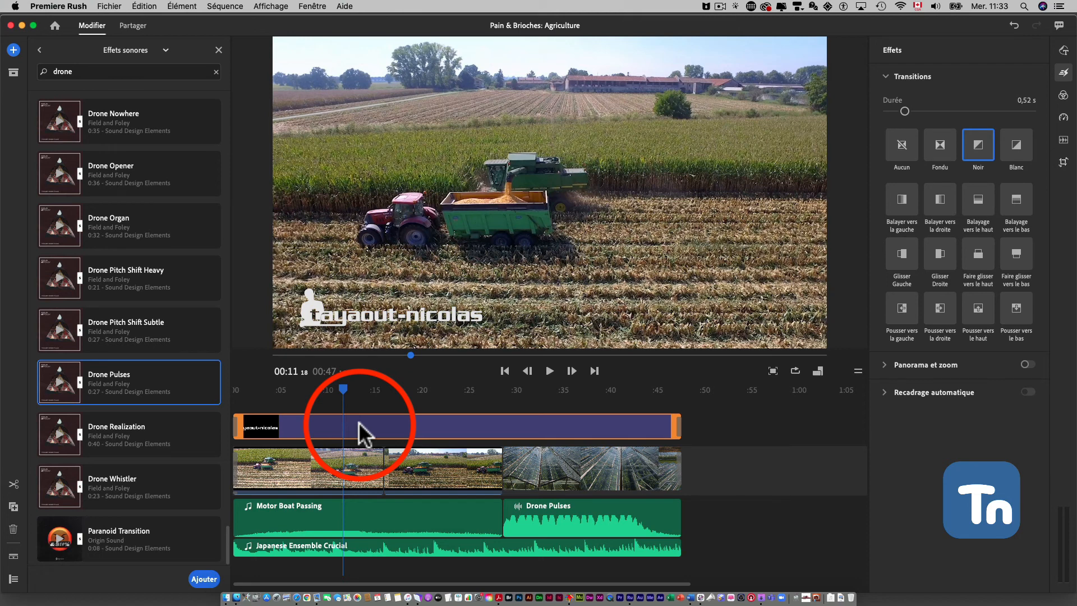
left_click(721, 7)
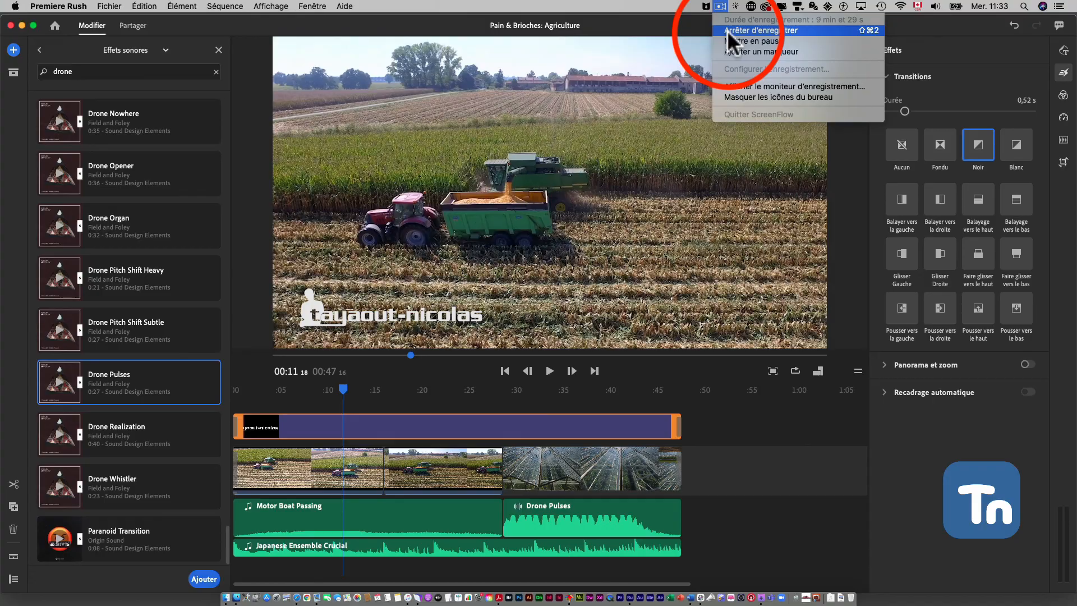